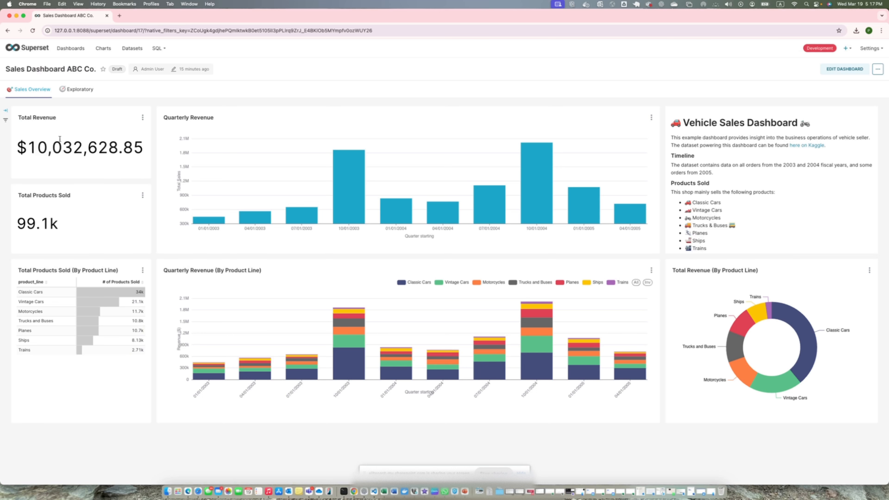
- Browse the dashboards list, view the published Sales Dashboard, and return to Sales Dashboard ABC Co
left_click(60, 55)
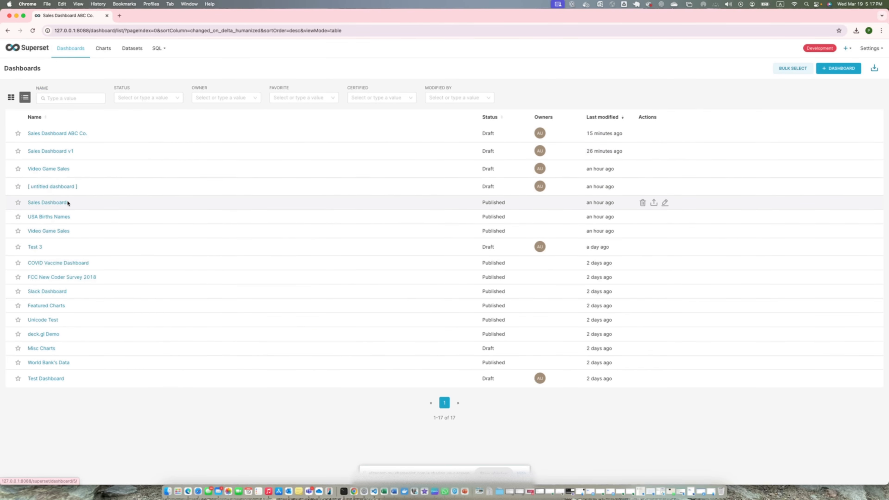
left_click(60, 203)
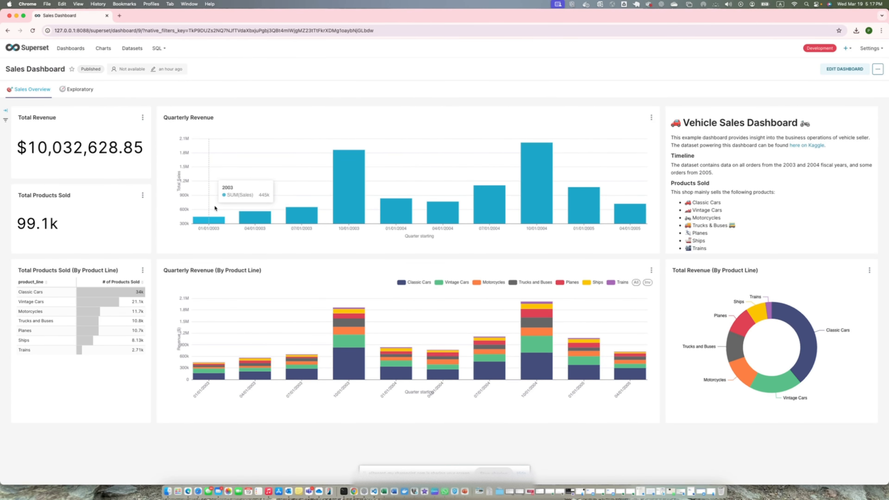
left_click(79, 53)
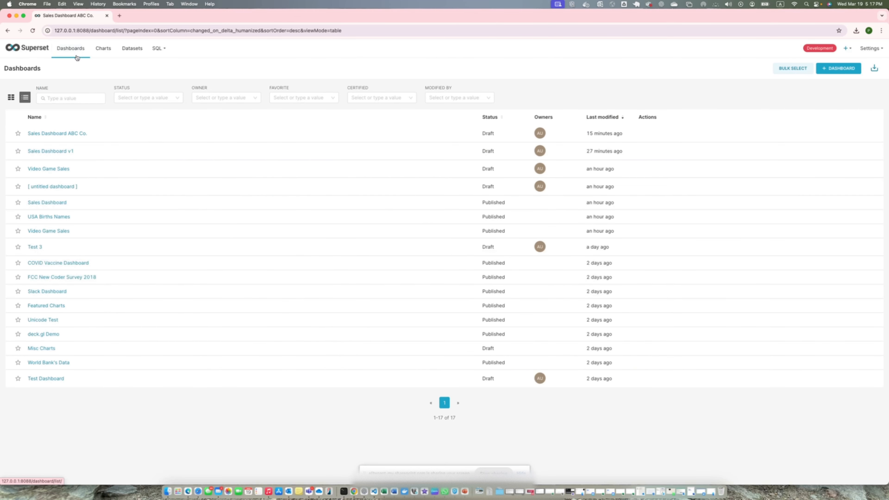
left_click(62, 133)
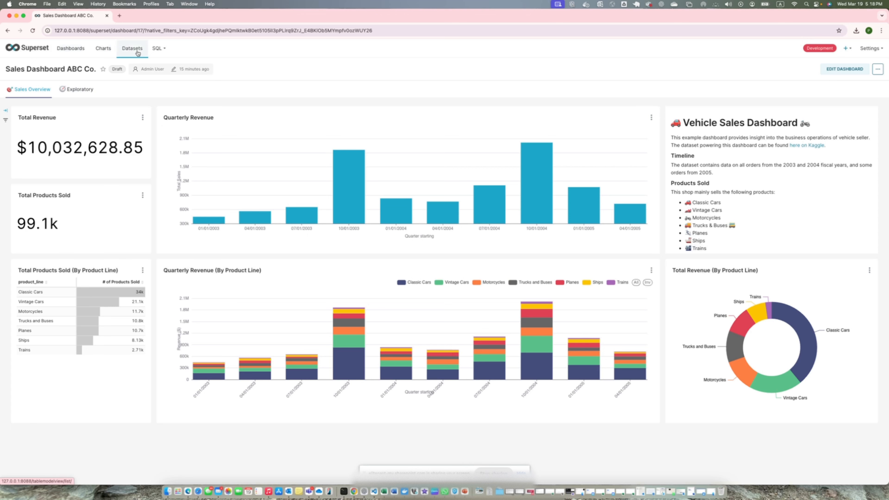
left_click(70, 49)
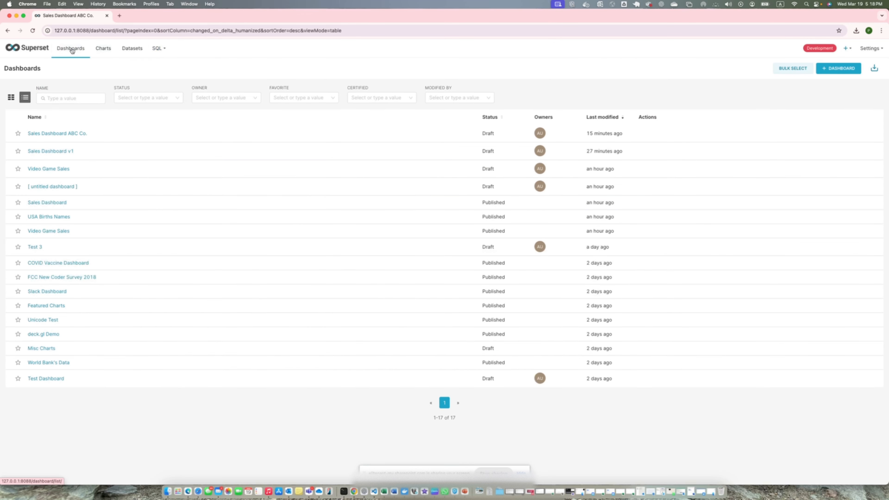
left_click(8, 31)
- View the charts list and the datasets list, returning to Sales Dashboard ABC Co. after each
left_click(103, 48)
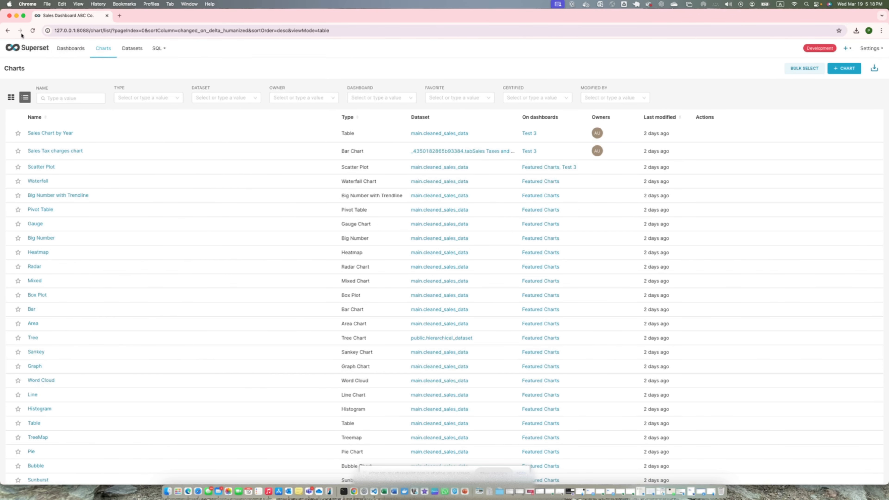
left_click(8, 31)
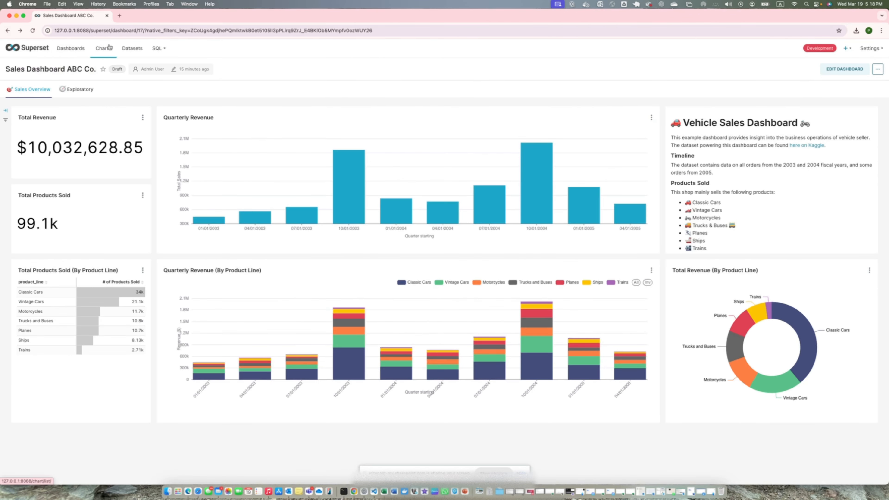
left_click(132, 48)
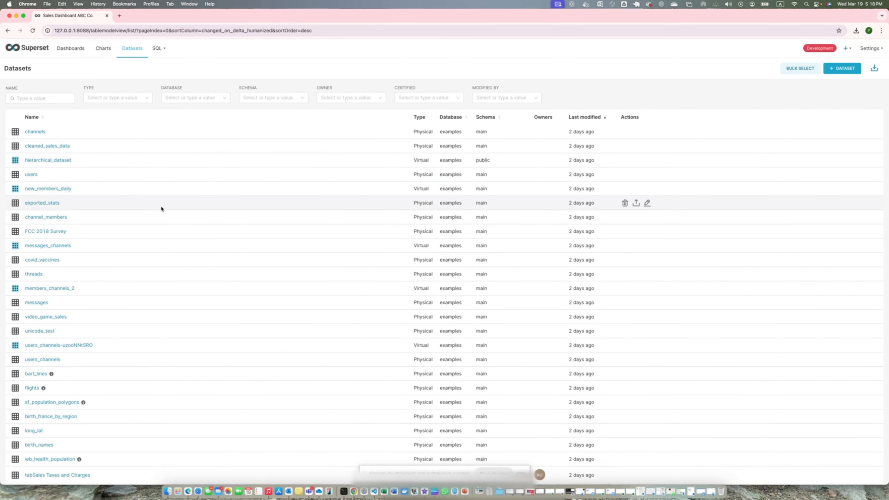
left_click(8, 31)
- View the SQL Lab query editor and return to Sales Dashboard ABC Co
mouse_move(155, 50)
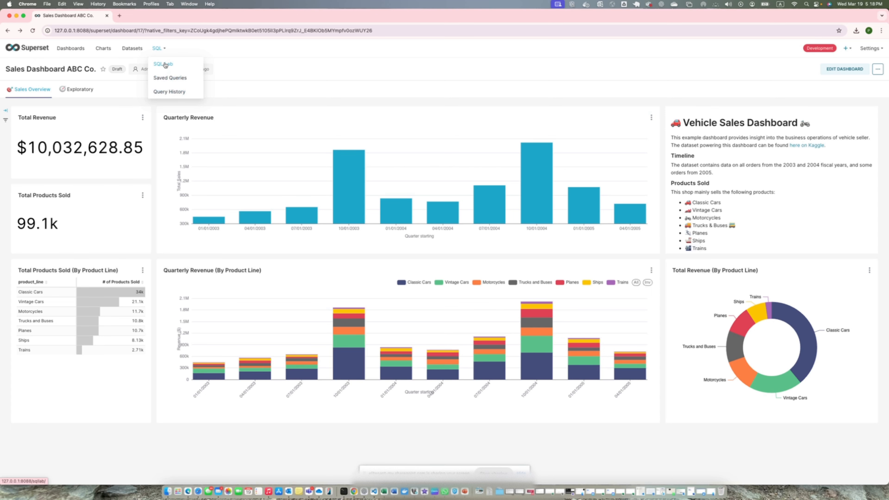
left_click(164, 64)
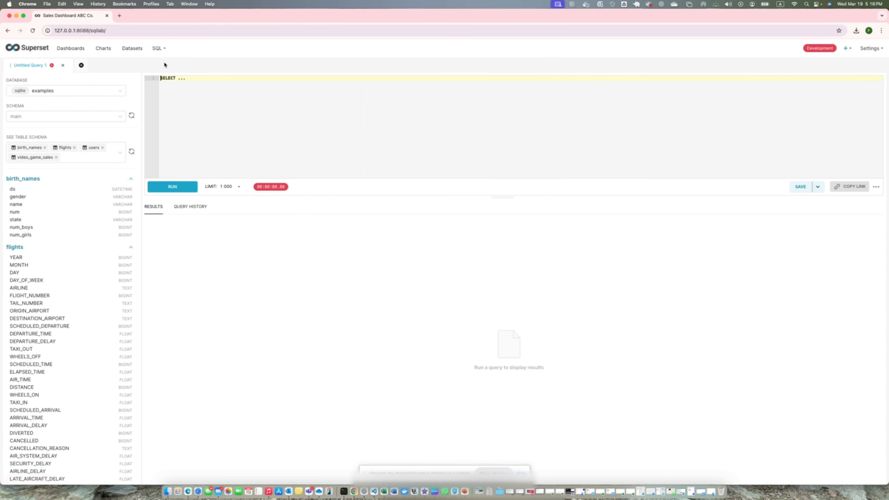
left_click(9, 31)
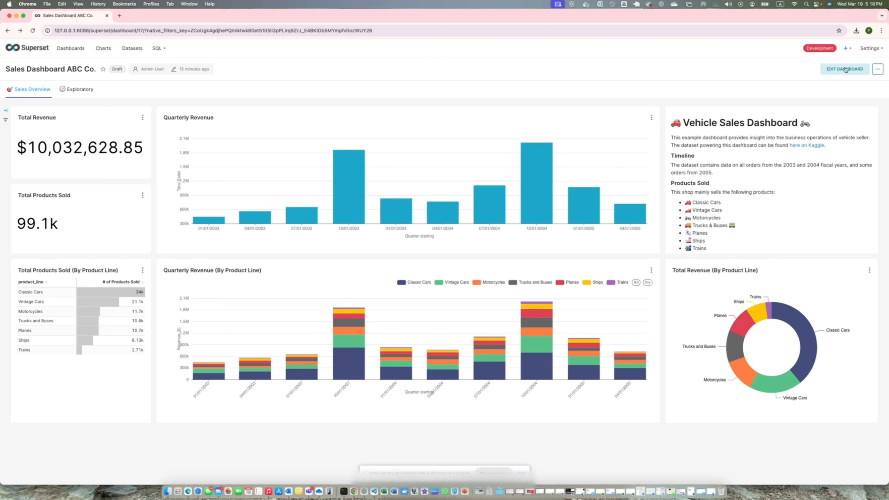
- Open the user list and examine the role choices for the existing admin account and the blank form for adding a user
mouse_move(852, 51)
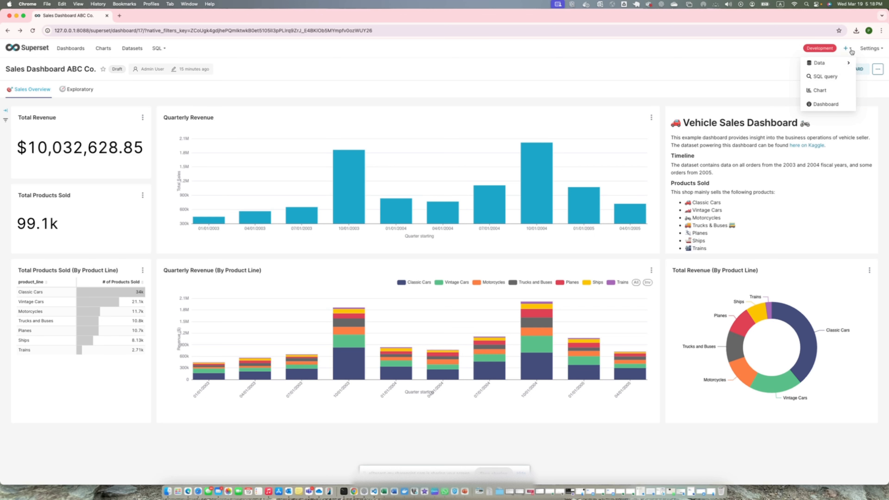
mouse_move(842, 66)
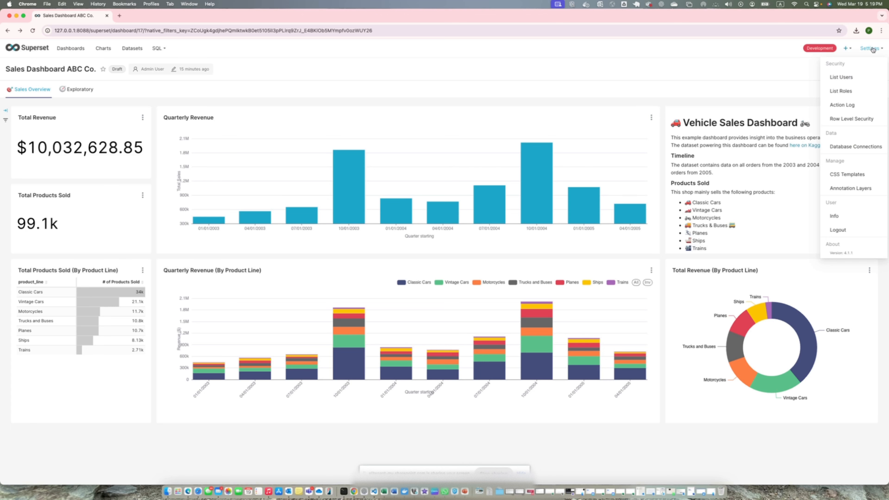
left_click(841, 77)
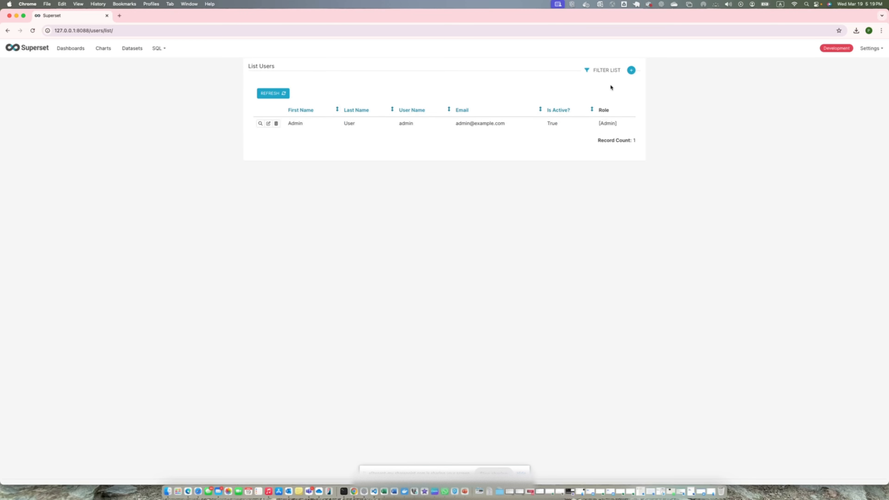
left_click(268, 123)
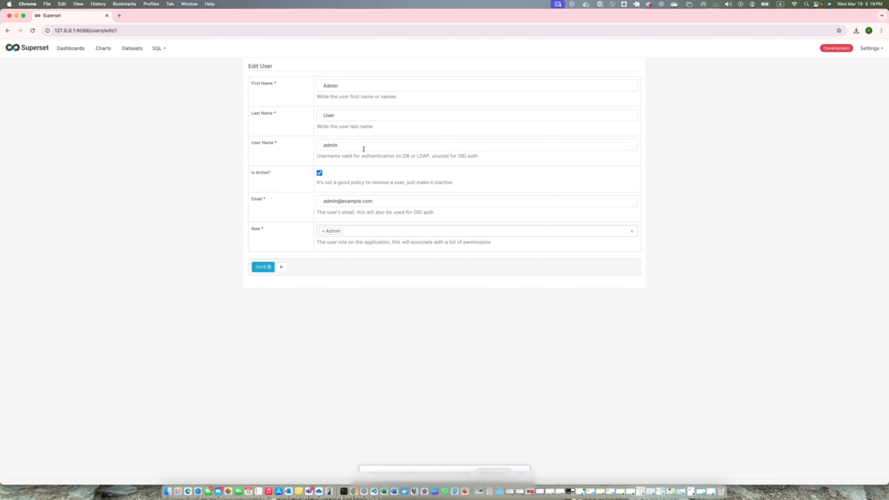
left_click(408, 232)
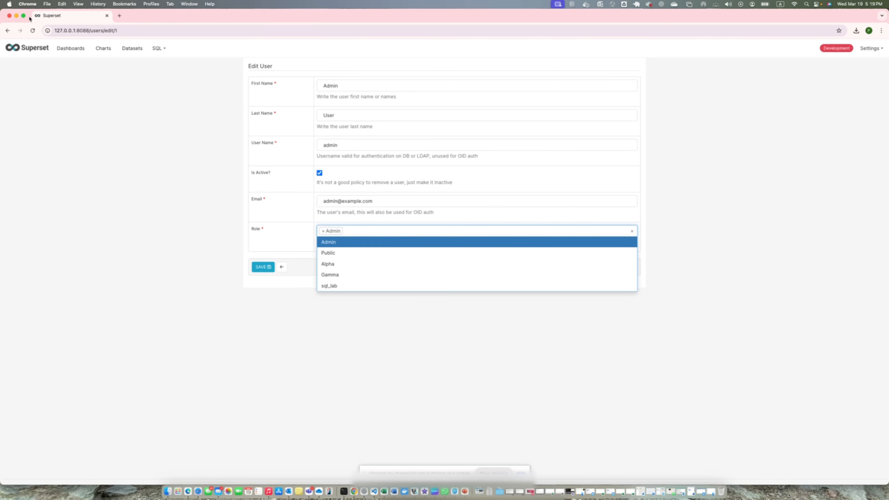
left_click(7, 31)
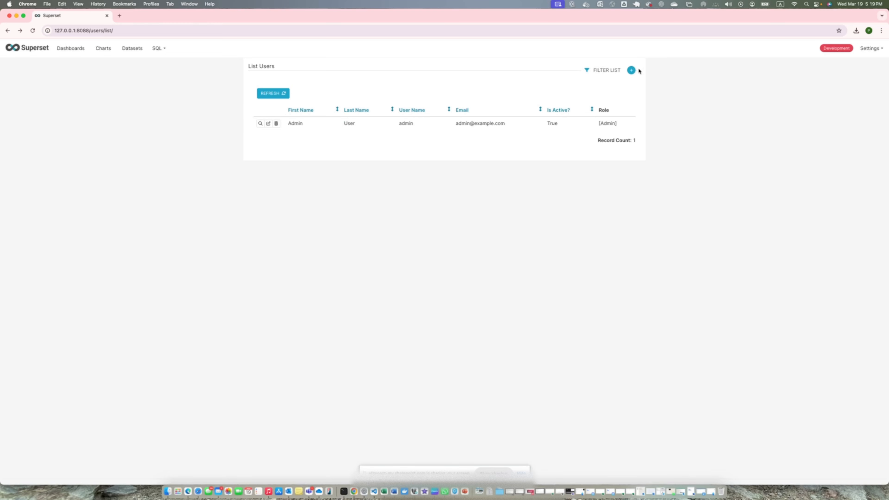
left_click(631, 70)
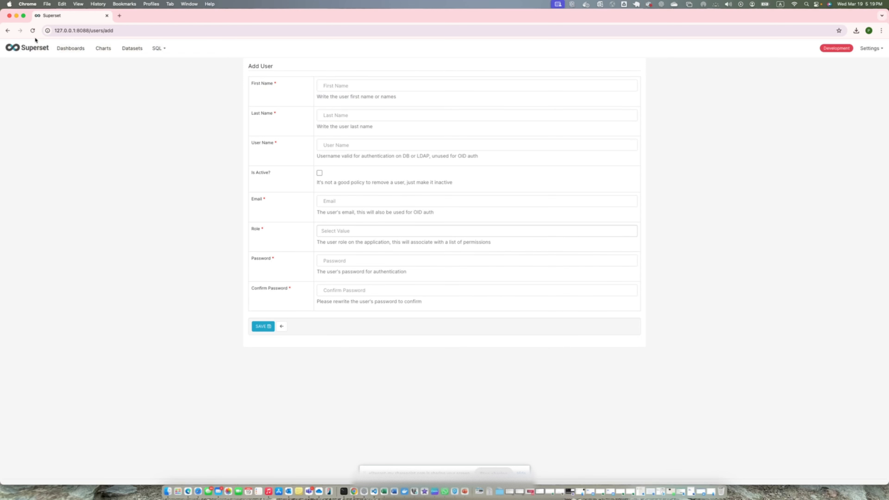
left_click(8, 30)
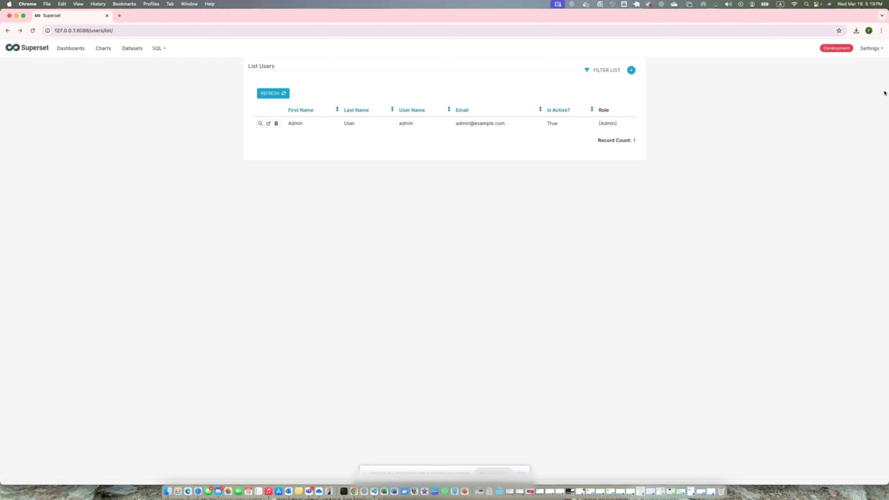
- Open the roles list and examine the permission choices in the form for adding a role, without creating one
mouse_move(869, 49)
left_click(844, 91)
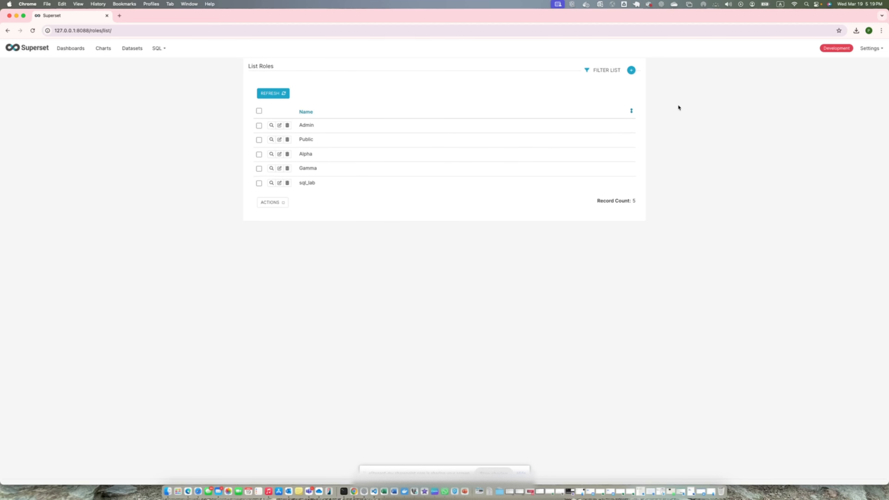
left_click(630, 70)
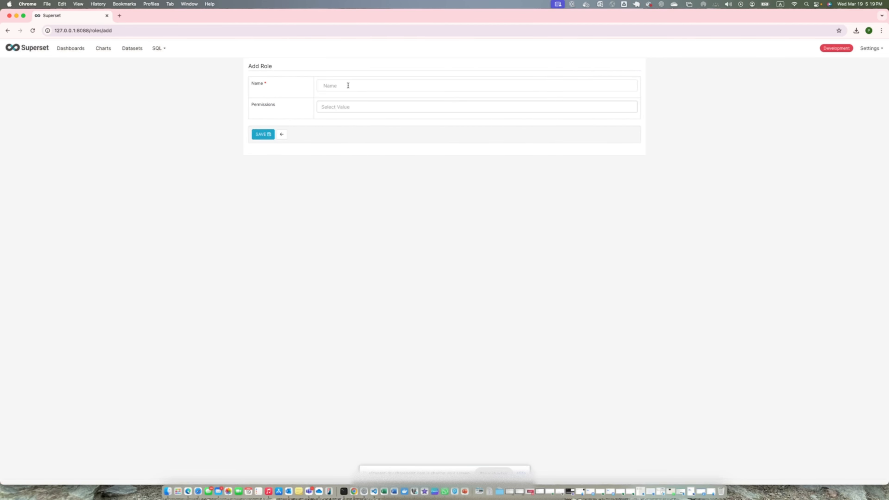
left_click(352, 106)
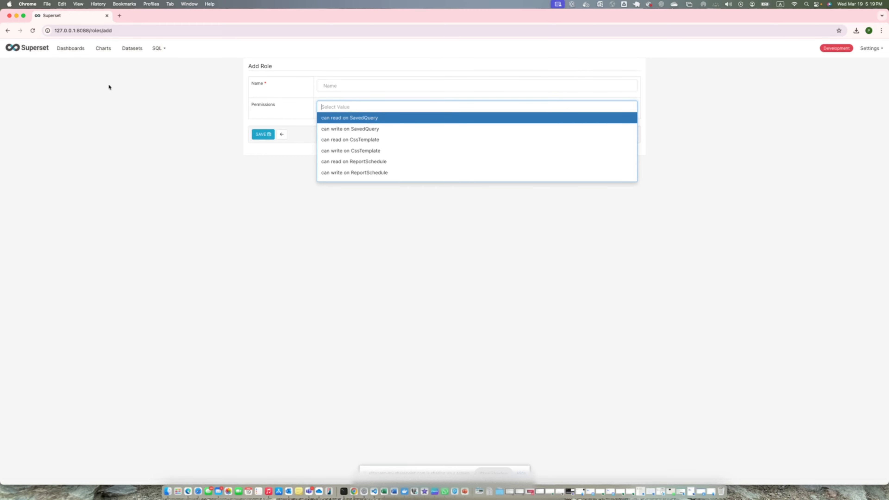
left_click(8, 31)
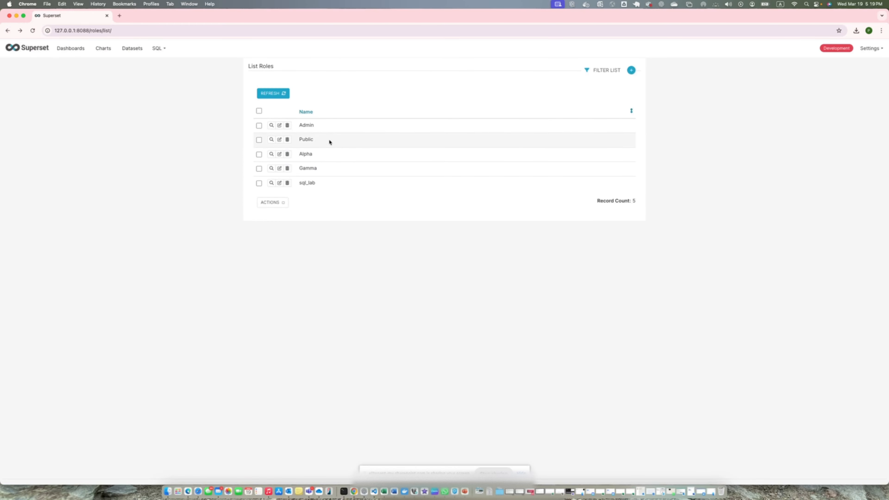
- Review the permissions assigned to the Admin role and return to the roles list
left_click(279, 125)
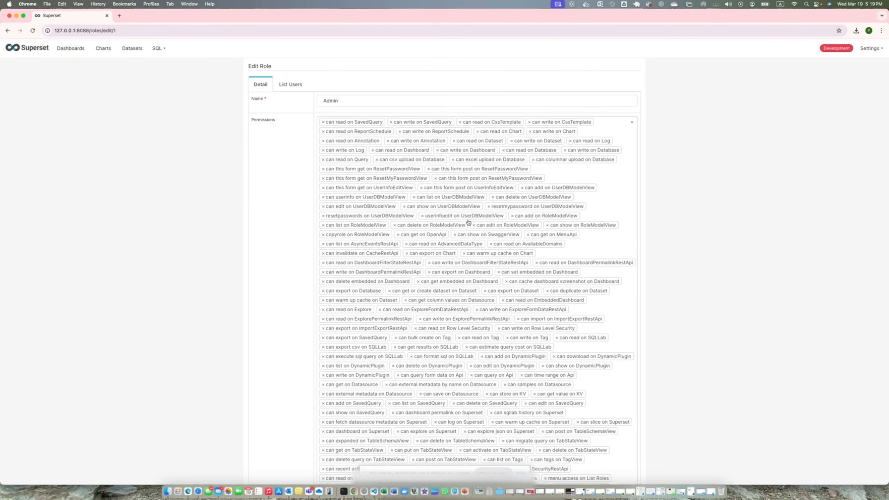
scroll(468, 222, "down", 10)
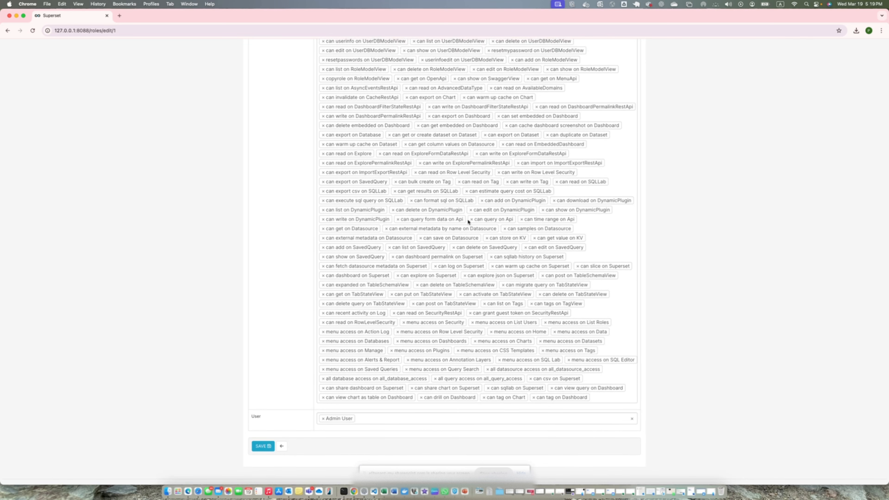
scroll(468, 222, "up", 3)
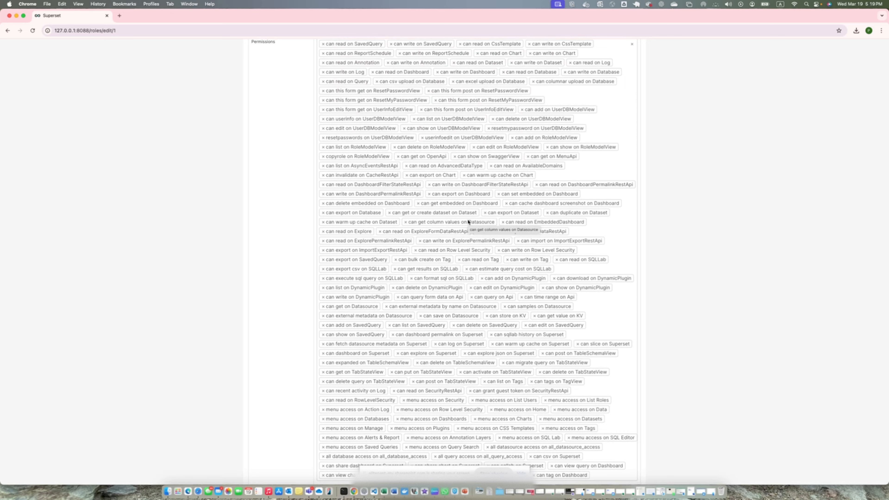
scroll(468, 222, "up", 2)
scroll(469, 221, "up", 1)
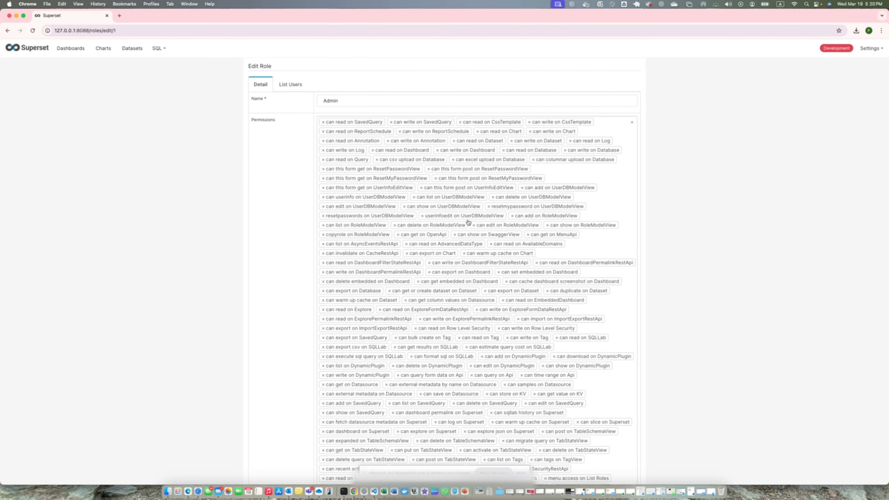
scroll(469, 222, "down", 6)
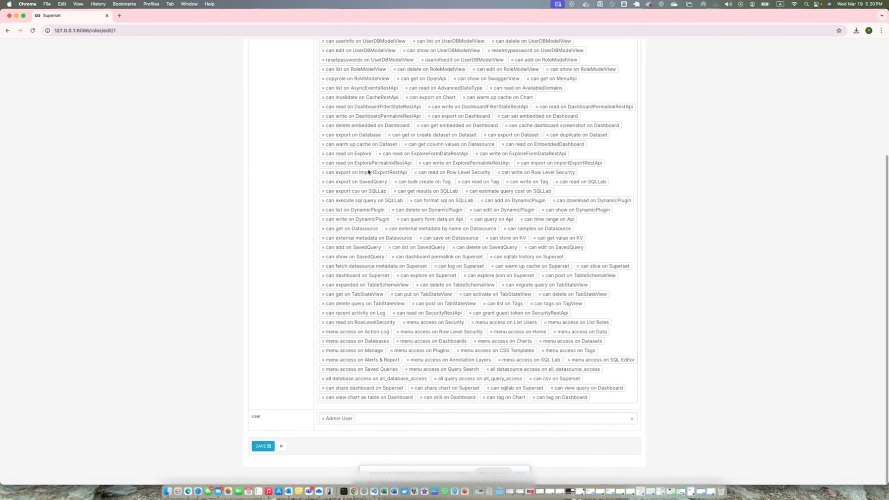
left_click(7, 31)
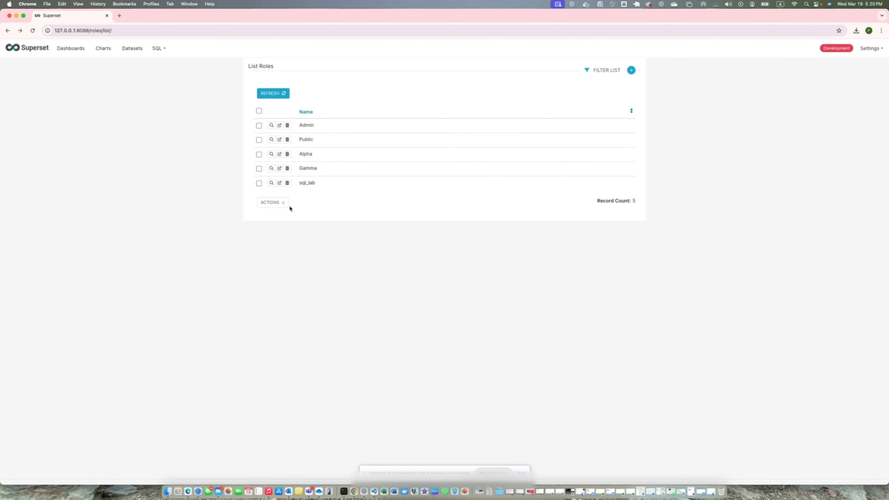
left_click(279, 126)
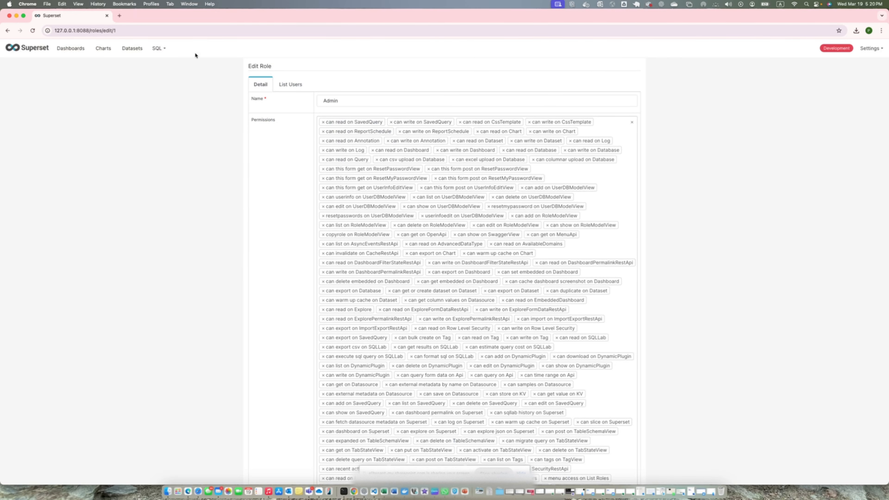
left_click(8, 32)
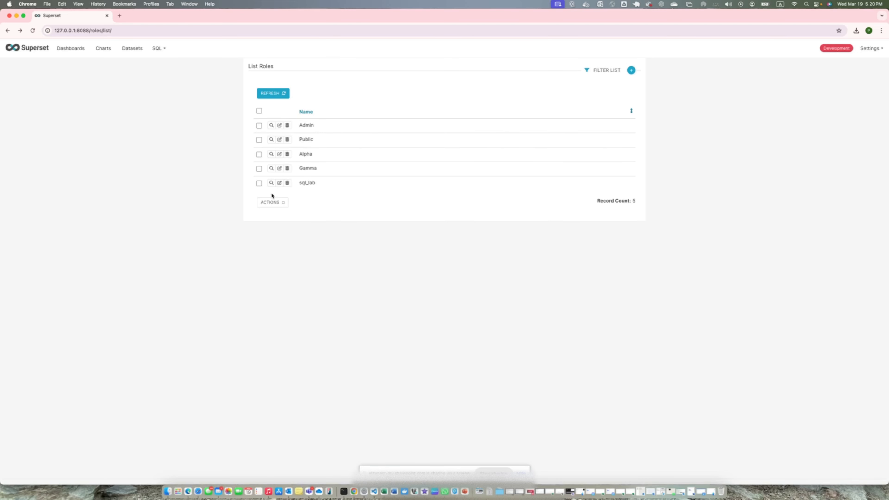
- Review the entries in the action log and open the Row Level Security rules list
mouse_move(867, 53)
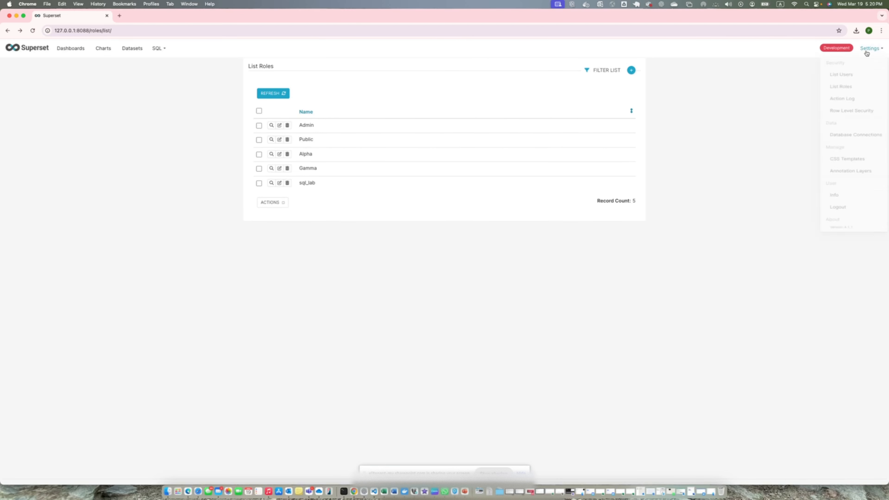
left_click(849, 105)
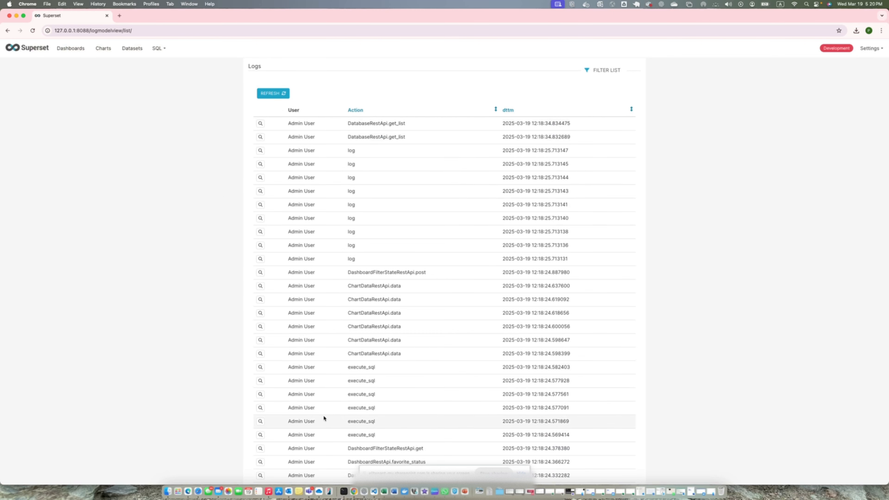
scroll(325, 418, "down", 7)
scroll(324, 417, "up", 7)
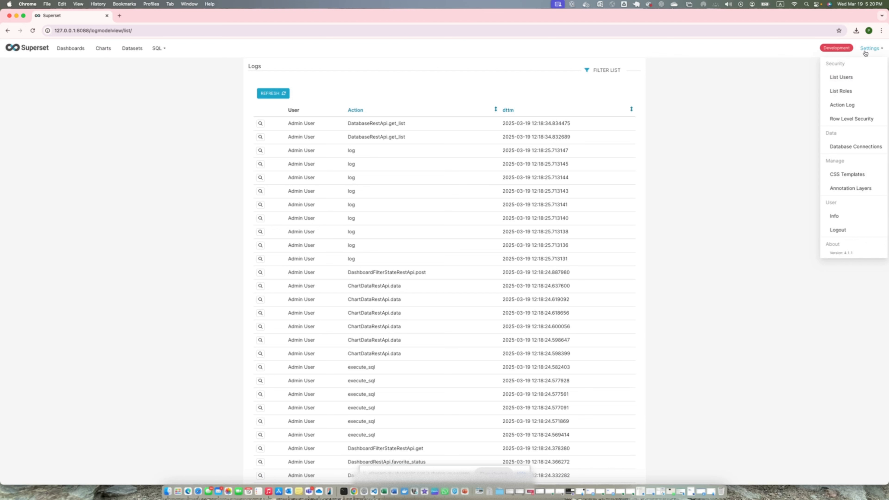
left_click(844, 123)
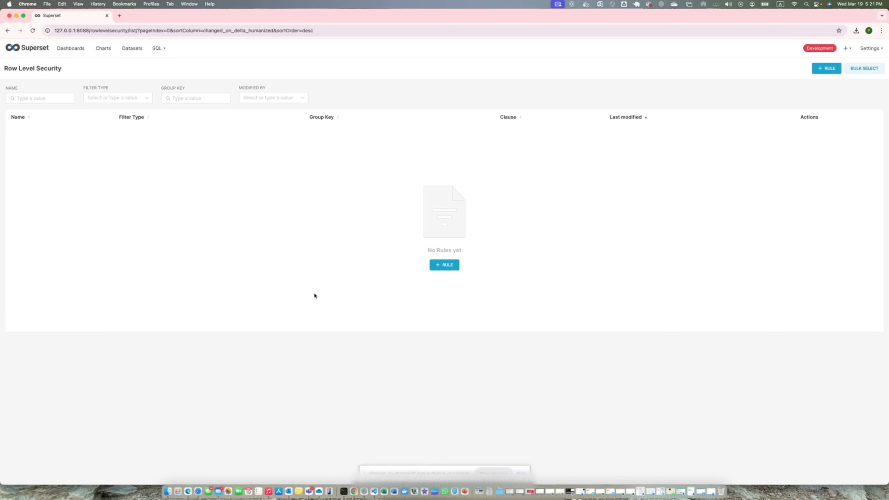
- Examine the blank form for adding a row level security rule without creating one, and open the database connections list
left_click(454, 271)
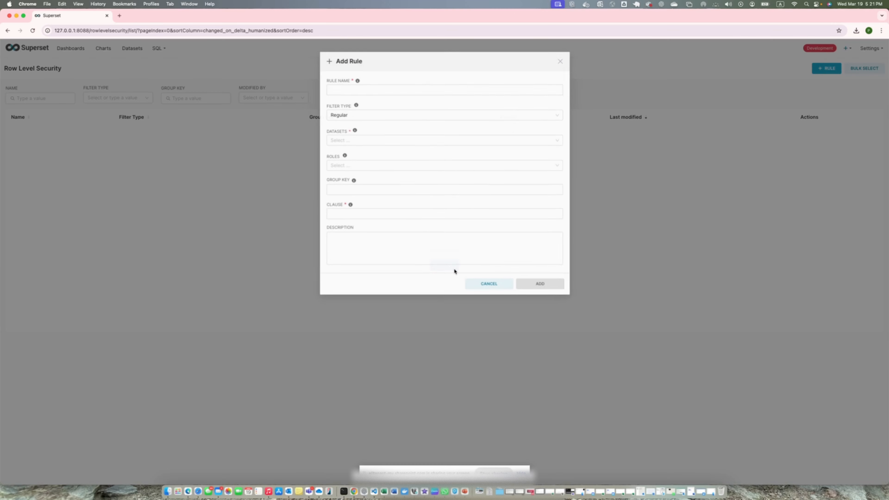
left_click(562, 58)
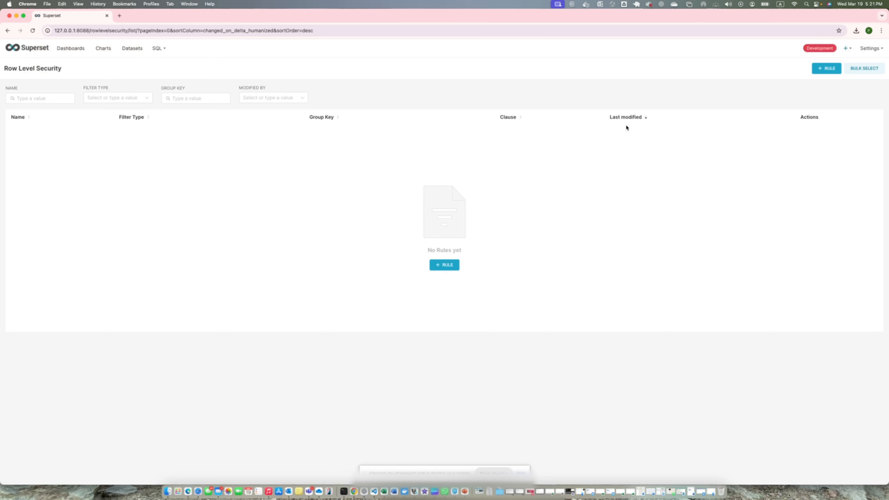
mouse_move(874, 52)
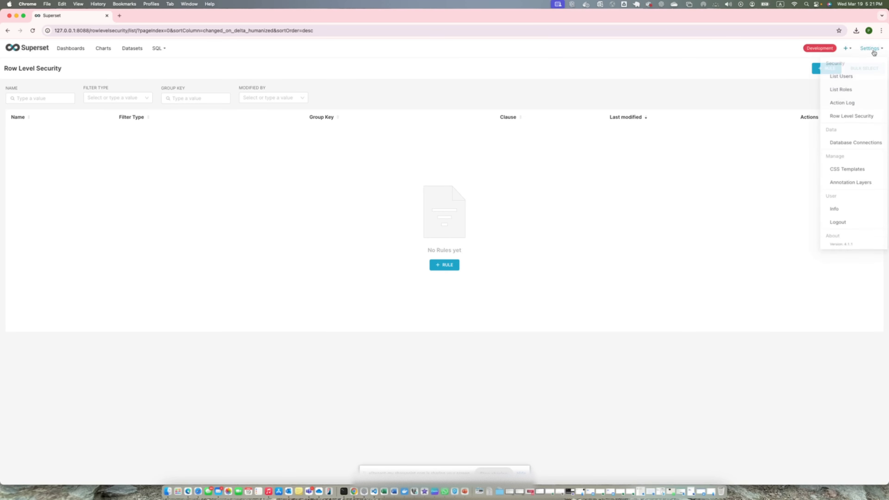
left_click(857, 146)
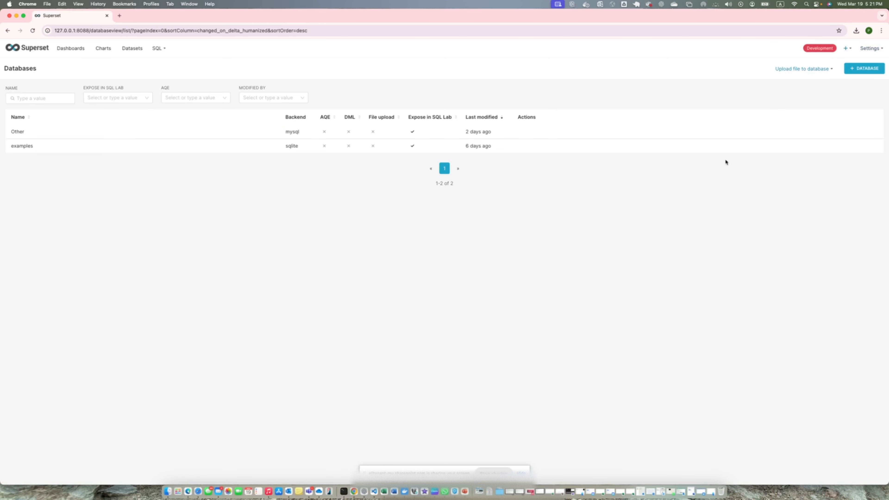
mouse_move(508, 147)
- Open the annotation layers list and examine the blank form for adding a layer, without creating one
mouse_move(871, 49)
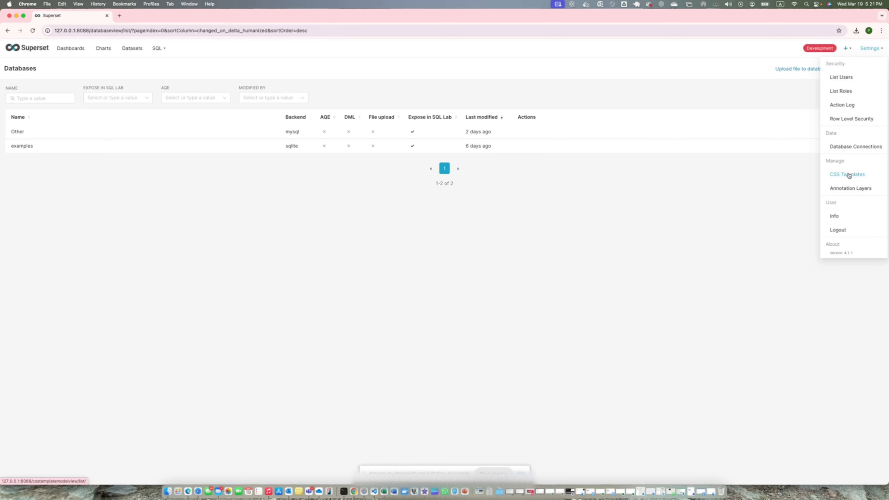
left_click(844, 191)
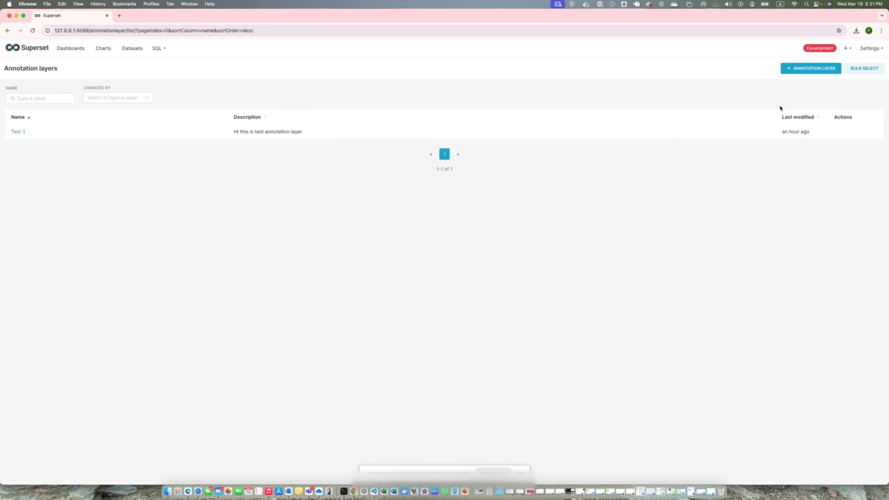
left_click(805, 68)
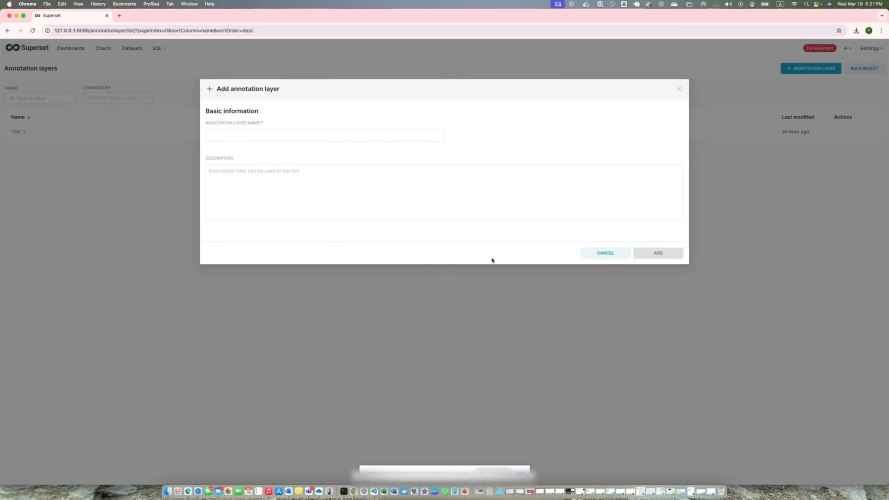
left_click(605, 253)
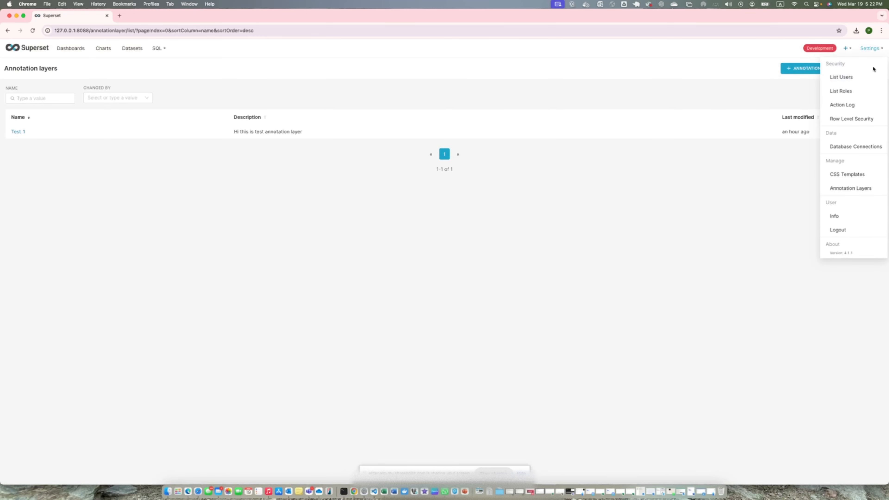
- View the signed-in account's user information page and return to the annotation layers list
left_click(833, 217)
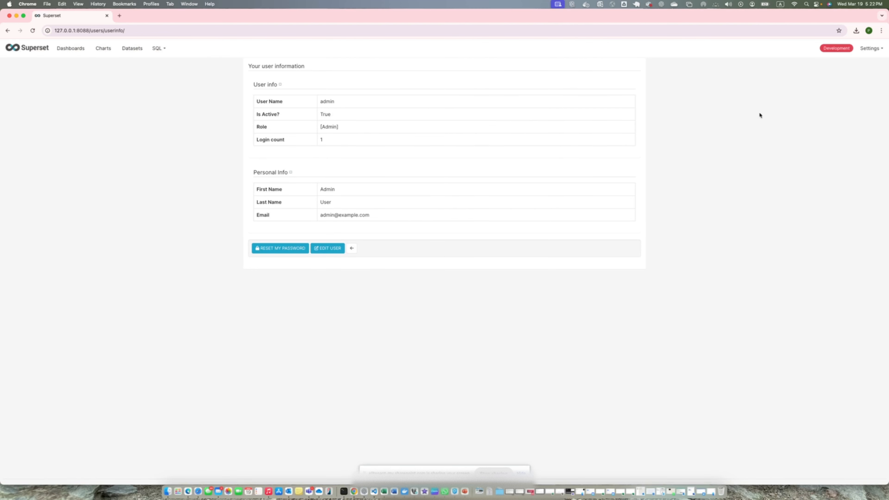
mouse_move(868, 56)
left_click(7, 31)
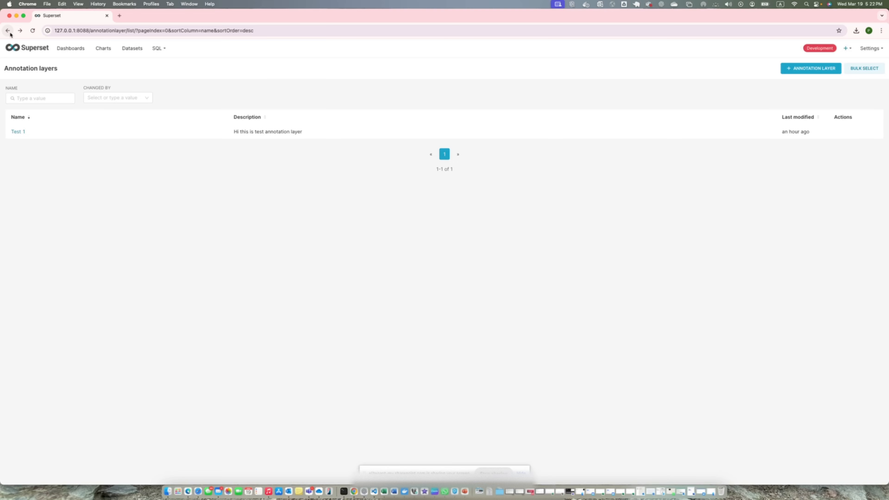
- Open Sales Dashboard ABC Co. for editing and examine the available charts and layout elements
left_click(73, 48)
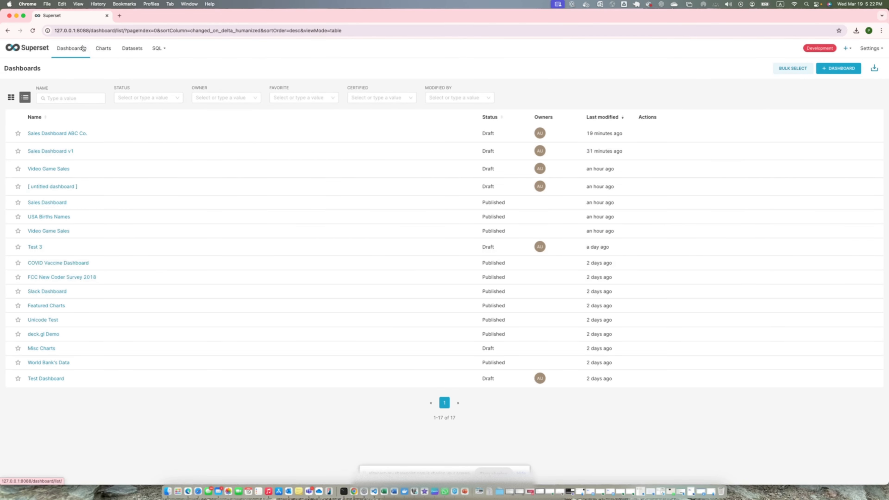
left_click(72, 133)
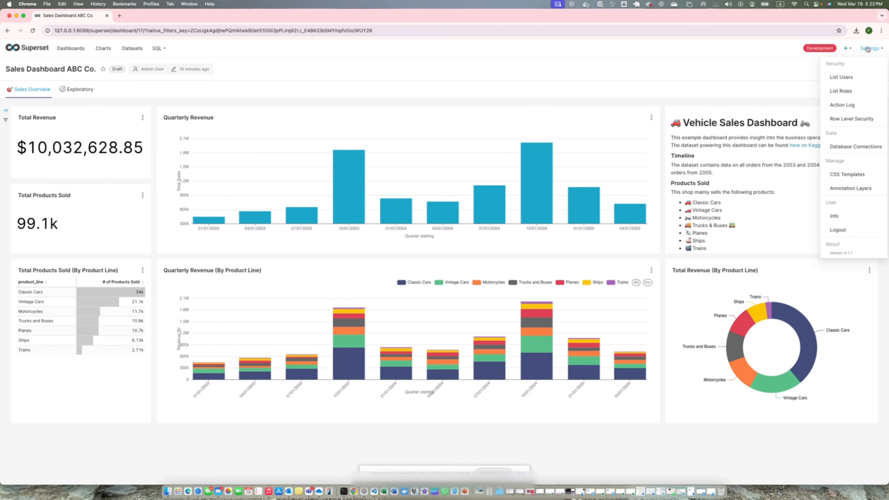
left_click(833, 70)
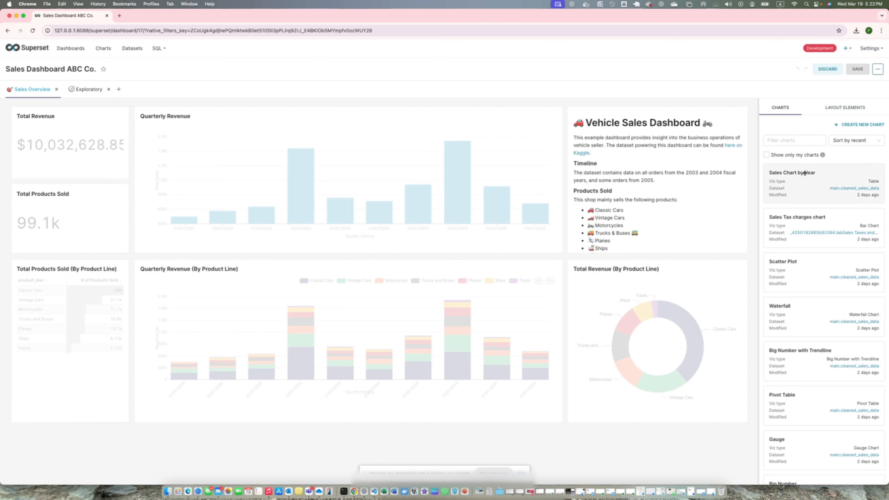
scroll(806, 252, "down", 2)
scroll(806, 253, "down", 10)
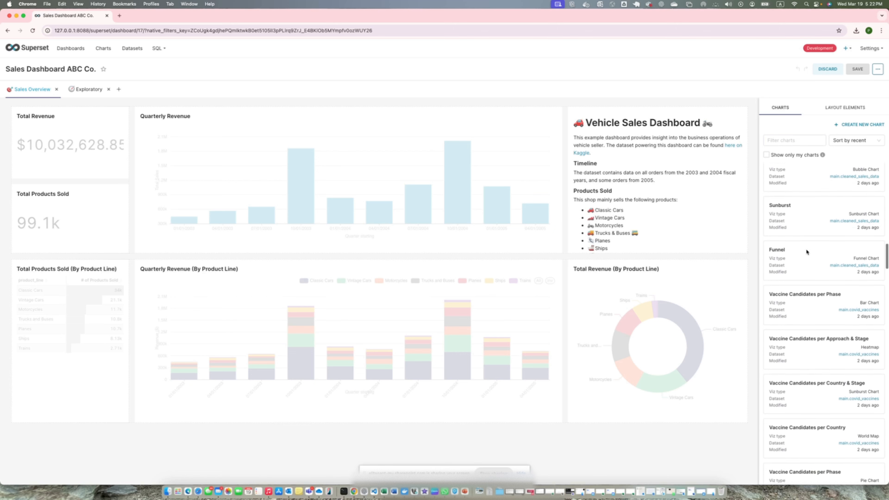
left_click(844, 108)
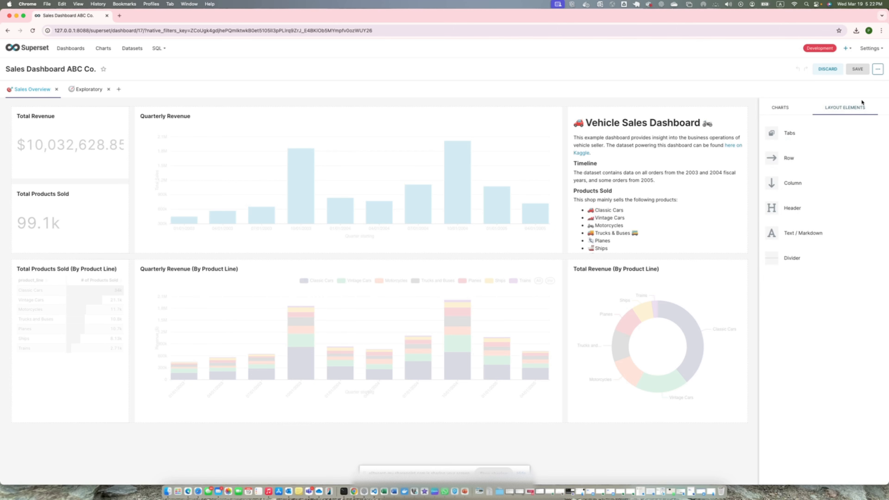
- Examine the dashboard's properties, including the advanced JSON metadata and the Modern sunset color scheme, and close them without applying changes
left_click(877, 72)
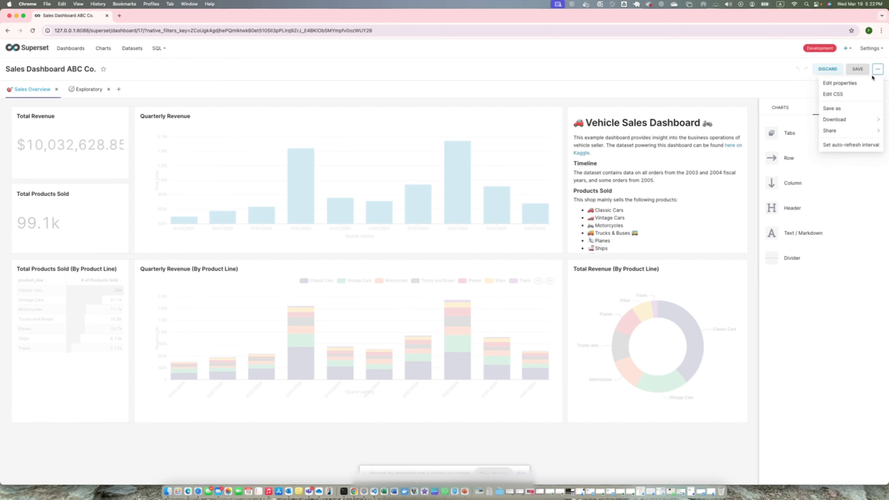
left_click(850, 84)
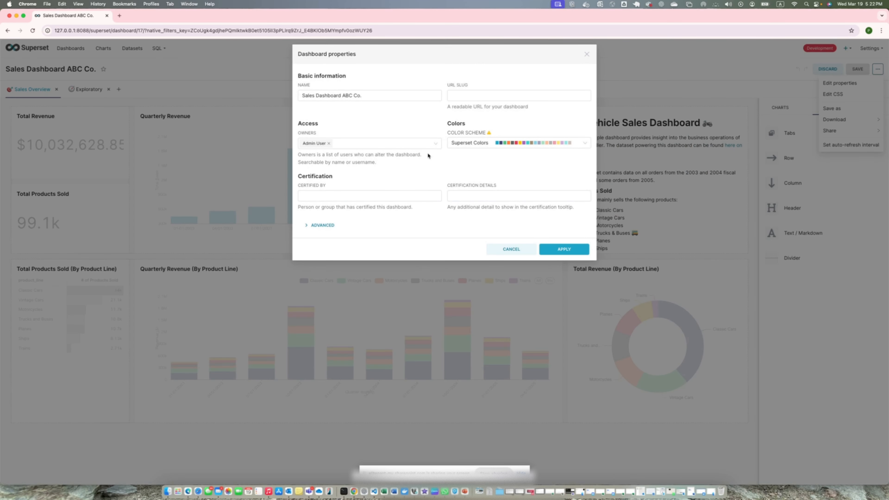
left_click(369, 92)
left_click(346, 143)
left_click(331, 226)
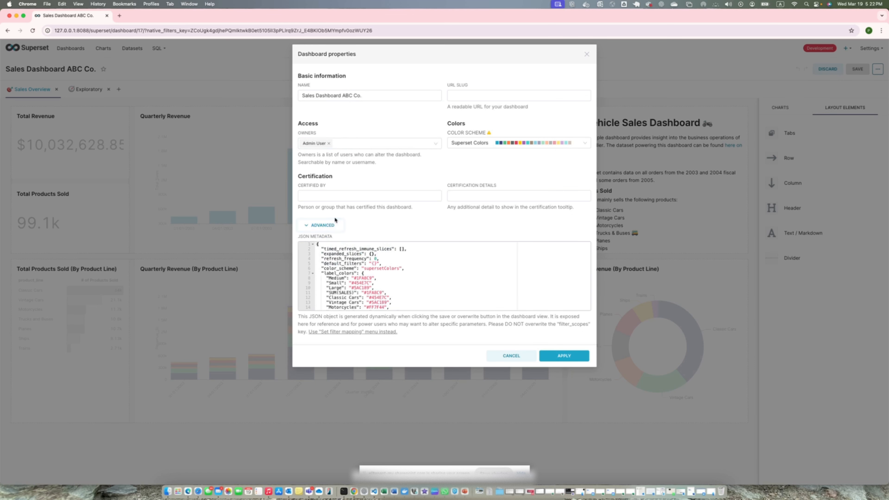
left_click(321, 226)
left_click(564, 142)
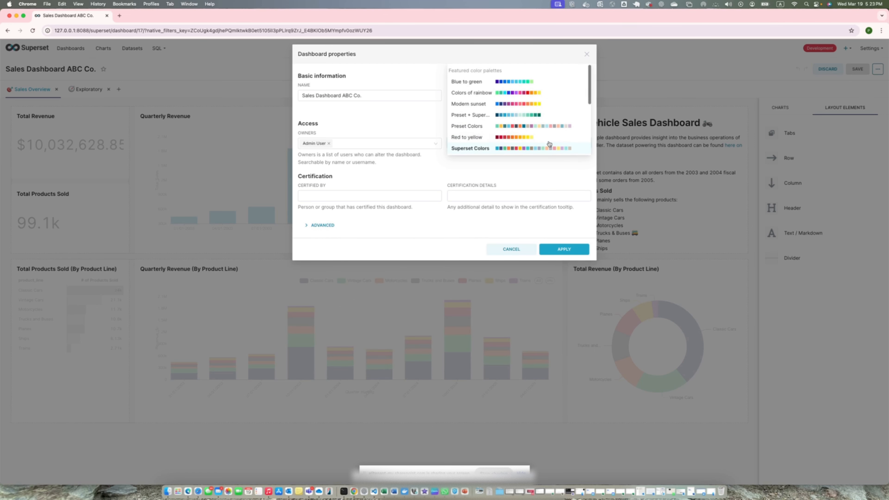
left_click(482, 104)
left_click(477, 96)
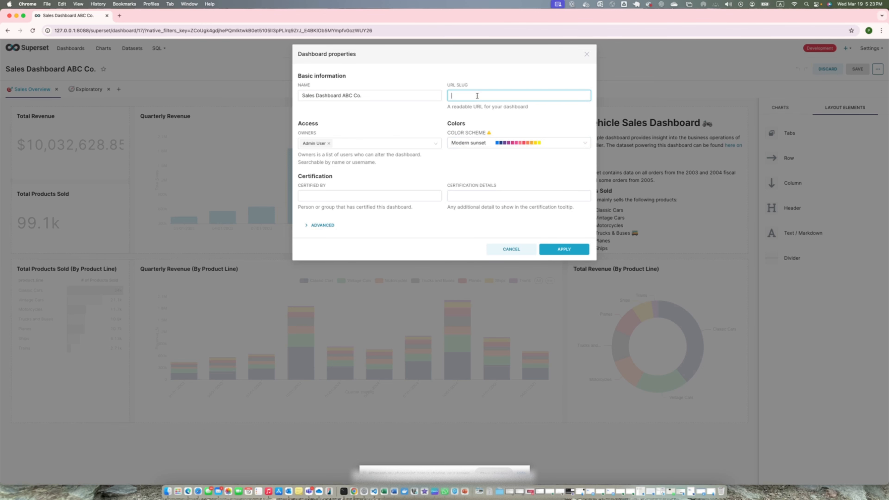
left_click(587, 54)
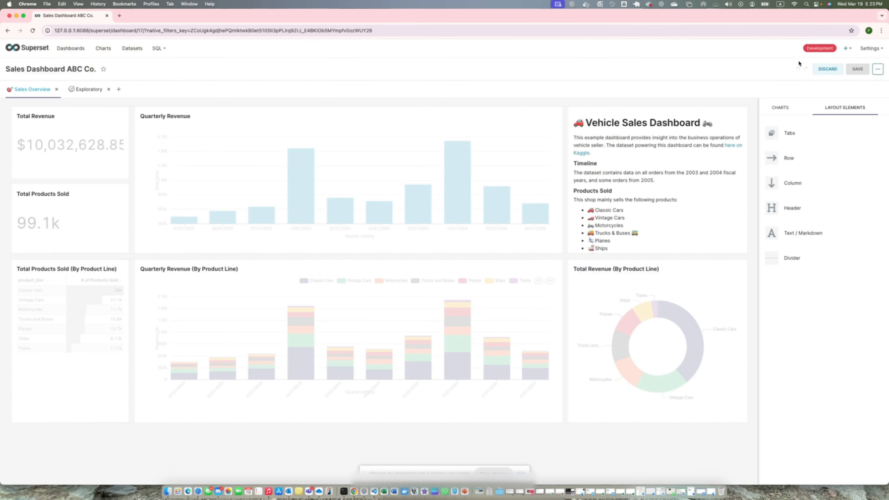
- Examine the dashboard's Save as dialog without saving a copy, and view its download and permalink sharing options
left_click(878, 69)
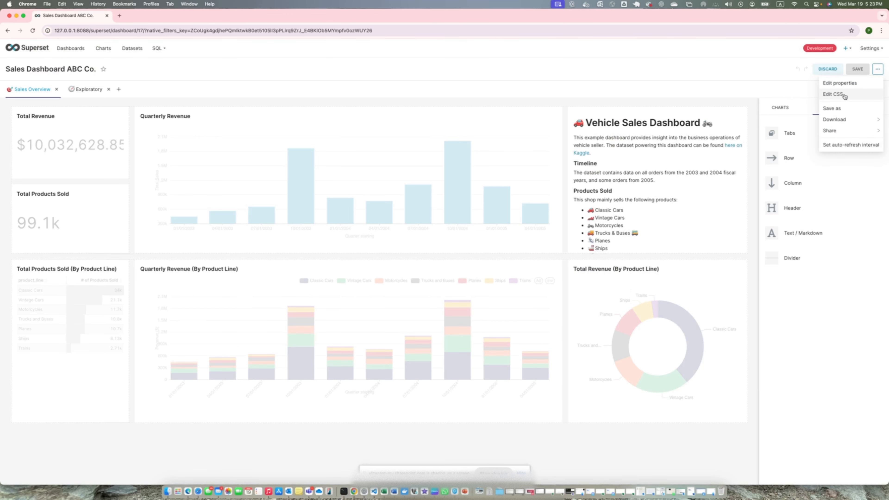
left_click(840, 109)
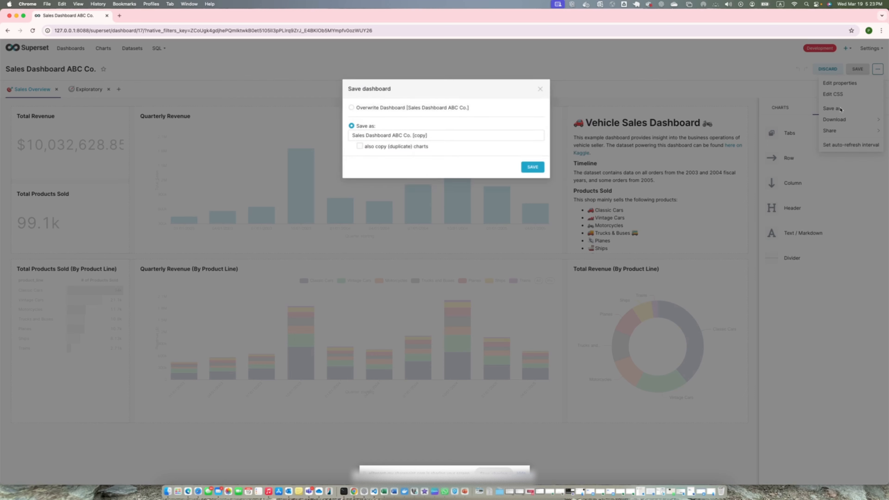
left_click(539, 89)
mouse_move(846, 121)
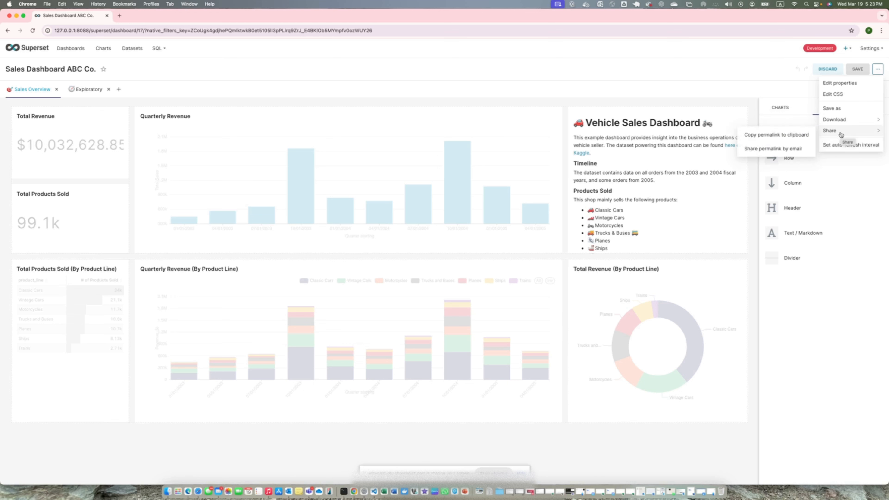
left_click(797, 136)
- Review the dashboard's auto-refresh frequency choices without changing the interval, and leave edit mode
left_click(847, 145)
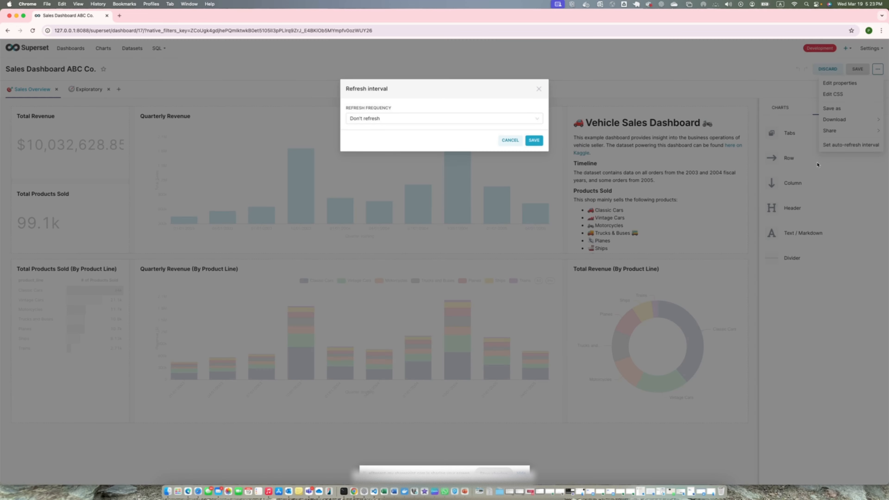
left_click(367, 119)
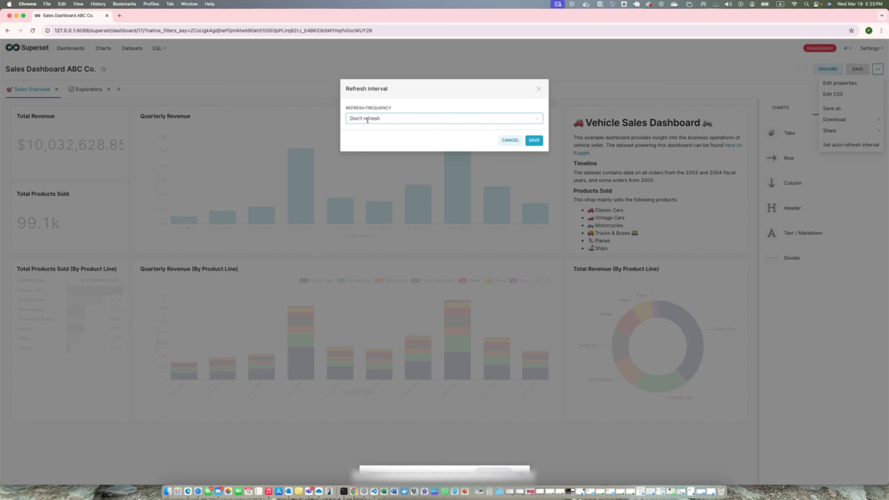
scroll(374, 192, "down", 2)
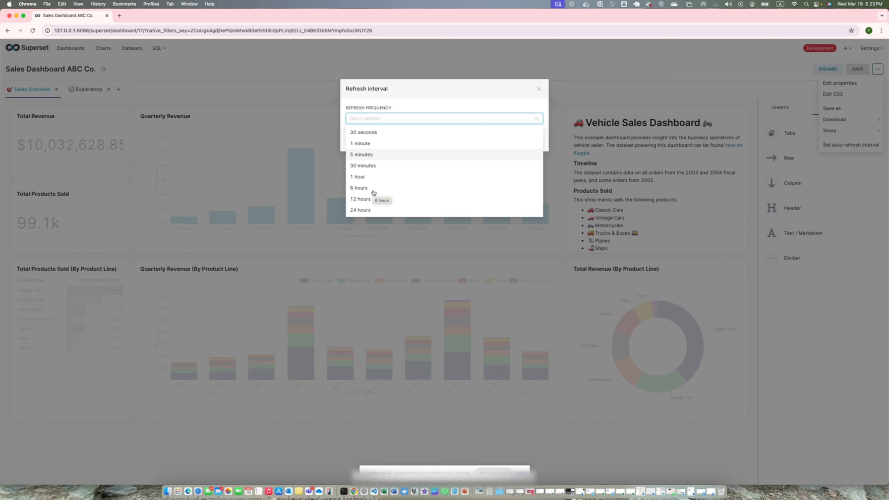
scroll(418, 175, "up", 3)
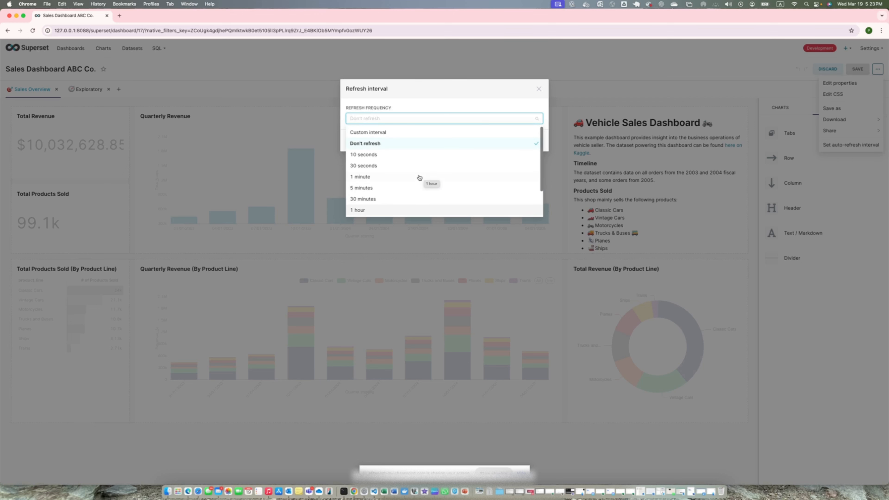
left_click(539, 90)
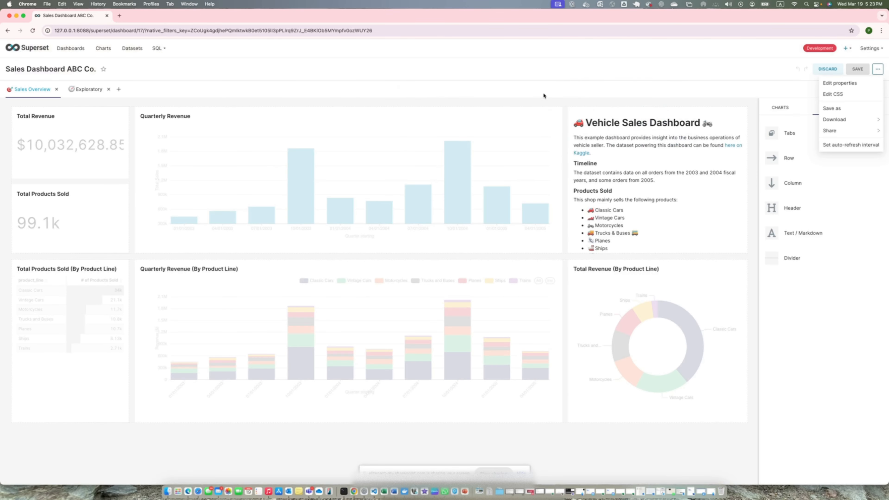
left_click(774, 93)
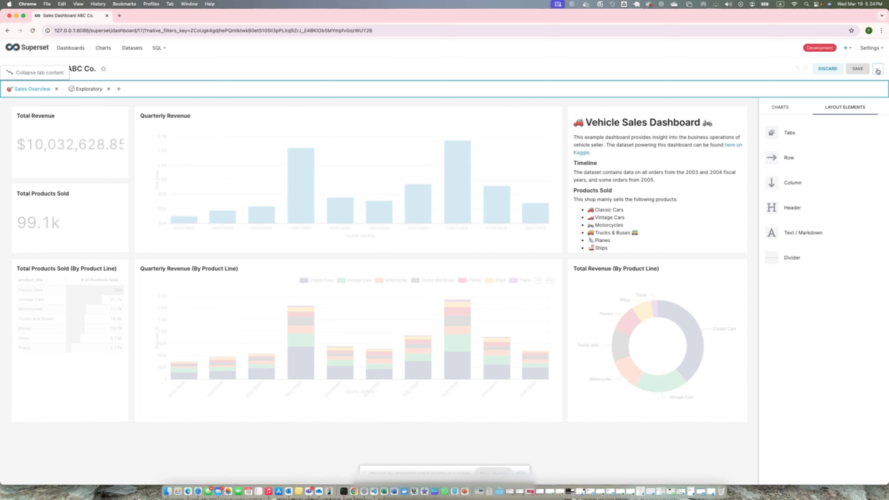
left_click(857, 69)
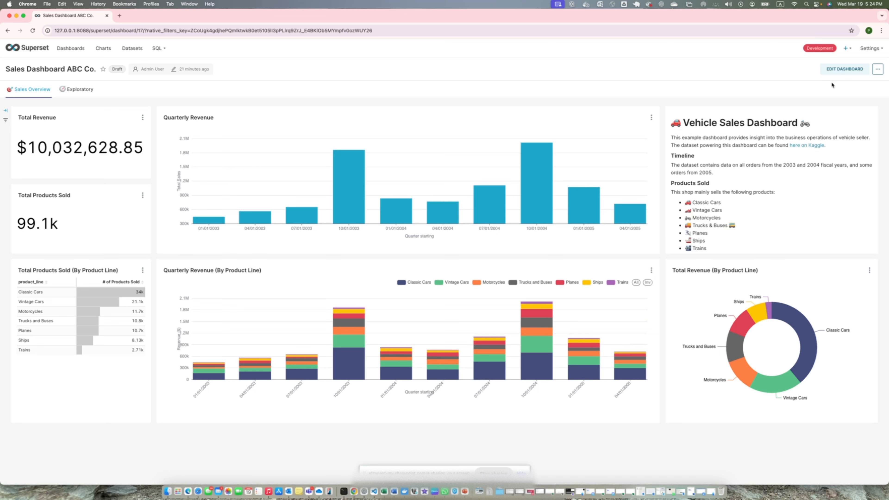
- Open the CSS templates list and examine the Dark Side template's CSS, closing it without saving
left_click(870, 49)
mouse_move(876, 52)
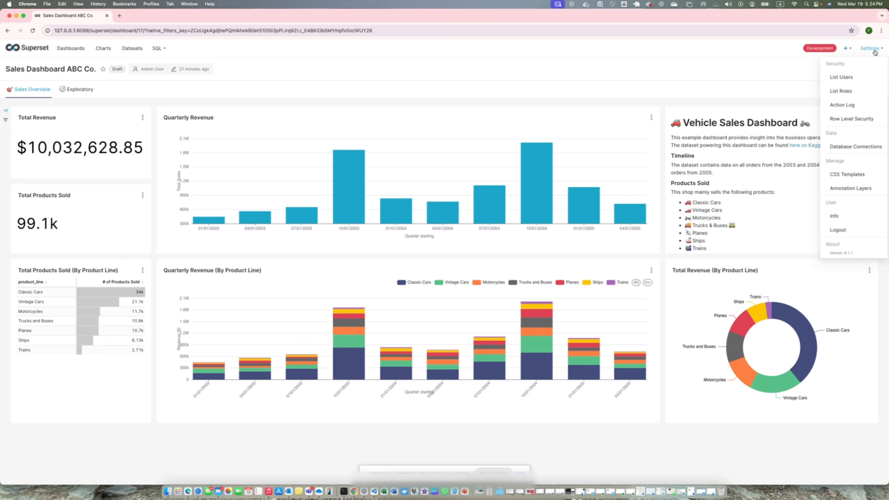
left_click(853, 175)
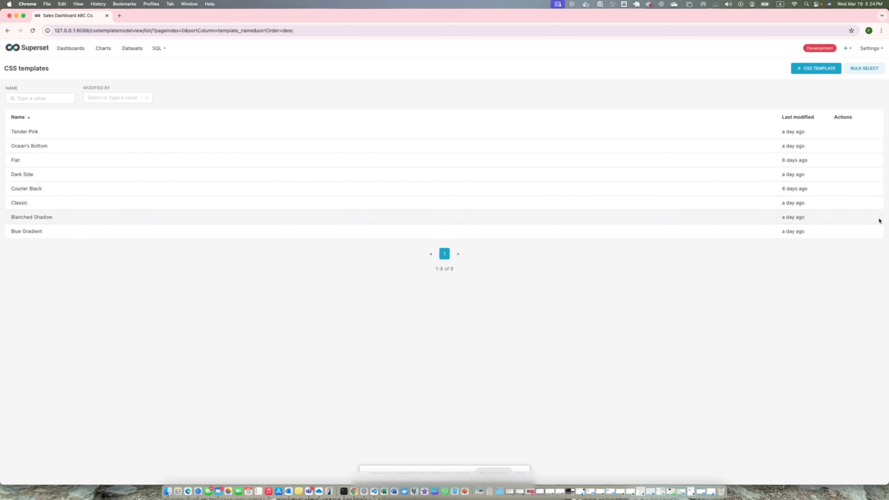
left_click(835, 174)
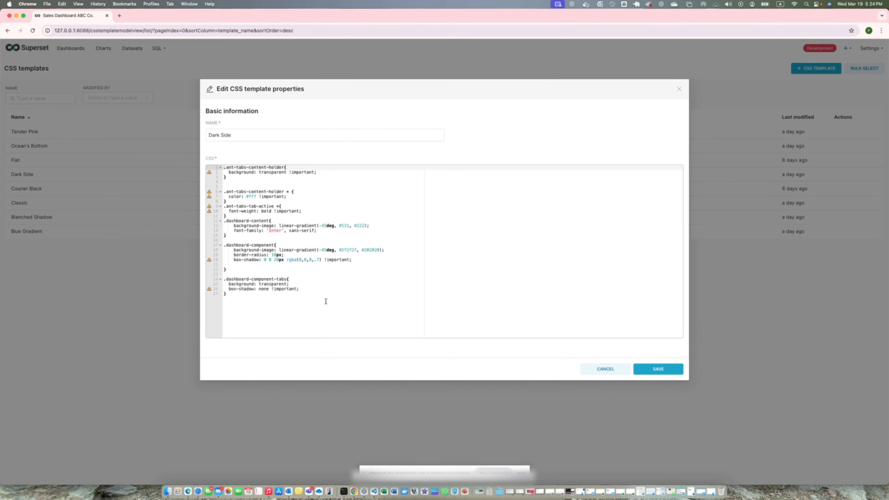
left_click(595, 368)
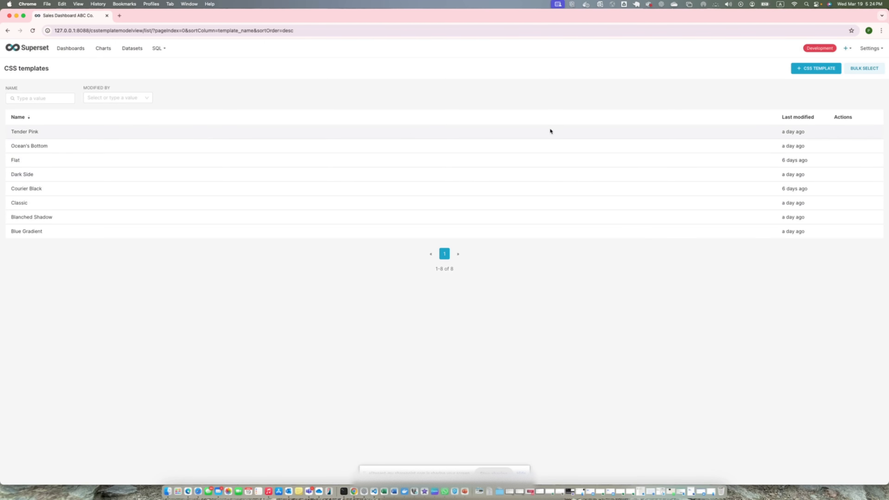
- View the blank form for adding a CSS template and examine the Flat template's CSS, closing both without saving
left_click(805, 69)
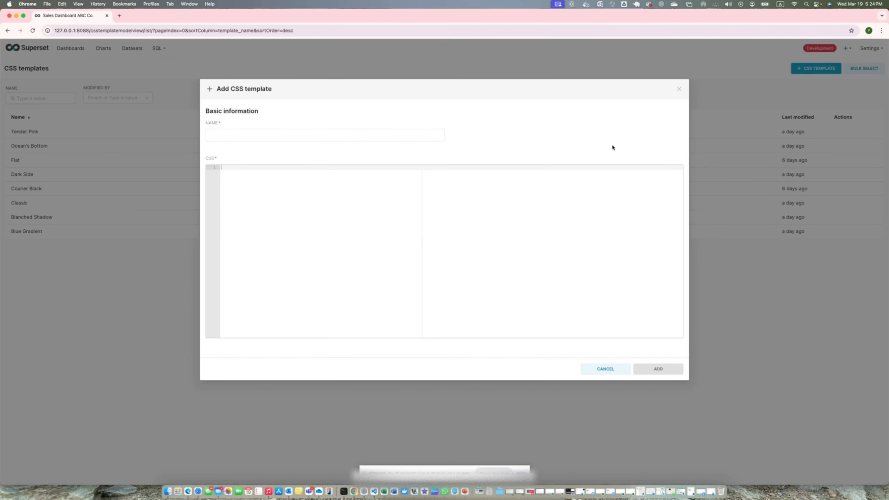
left_click(679, 89)
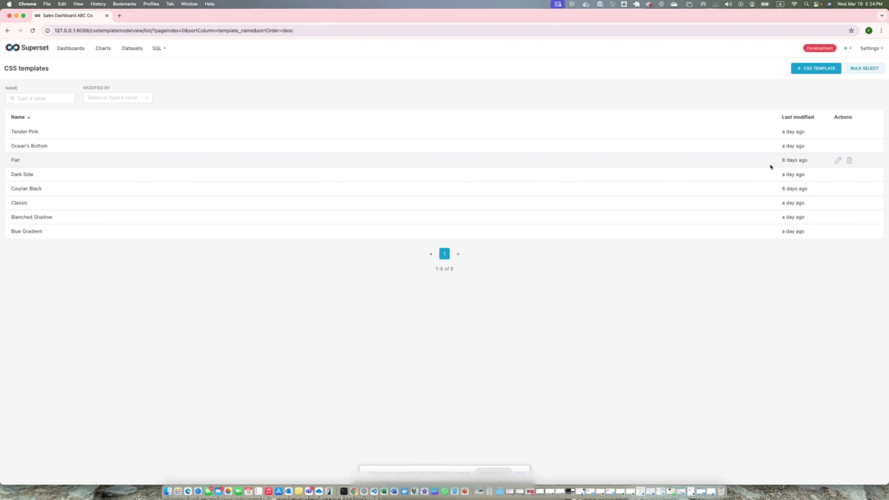
left_click(838, 160)
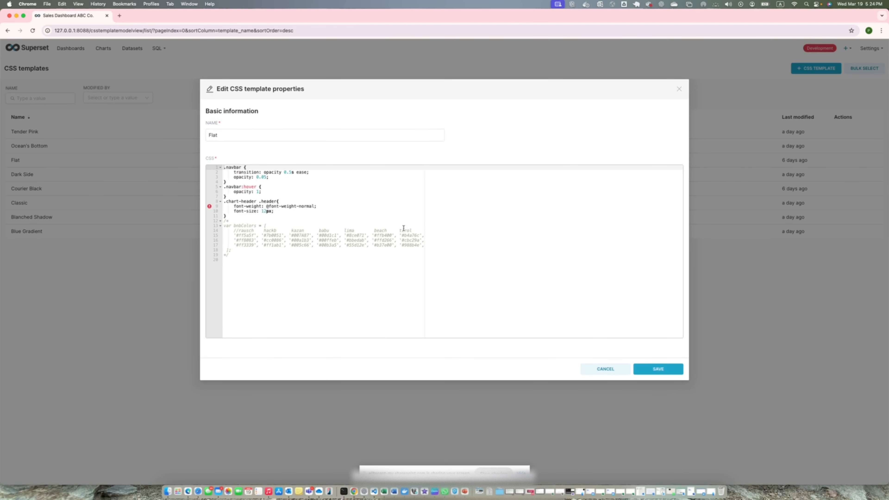
left_click(600, 369)
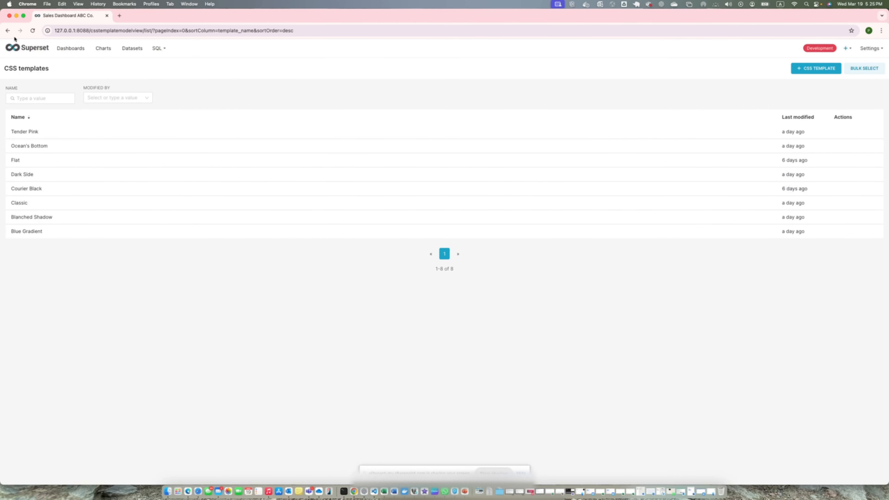
- Return to the Sales Dashboard ABC Co., start editing it and try the Flat and Courier Black CSS templates
left_click(7, 30)
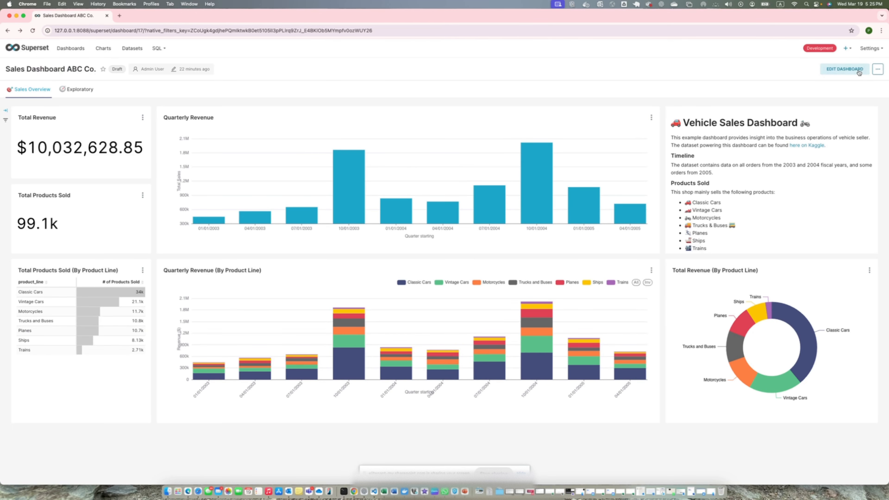
left_click(844, 68)
left_click(878, 69)
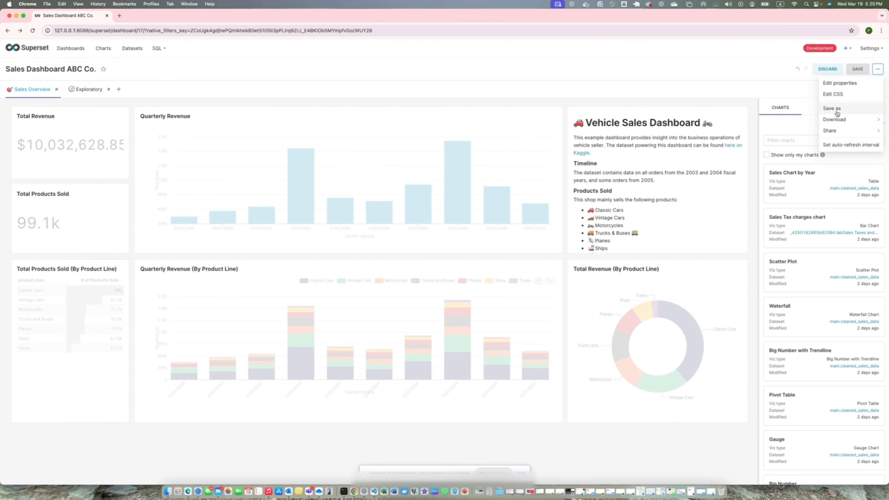
left_click(833, 94)
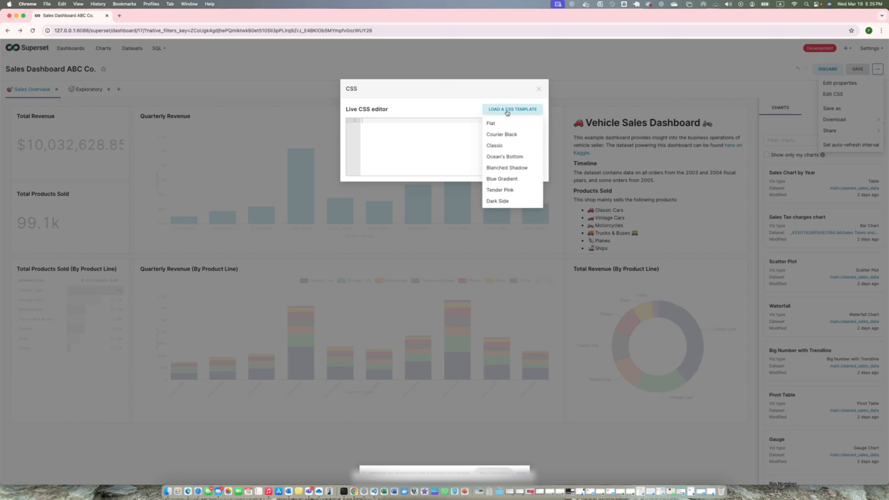
left_click(499, 122)
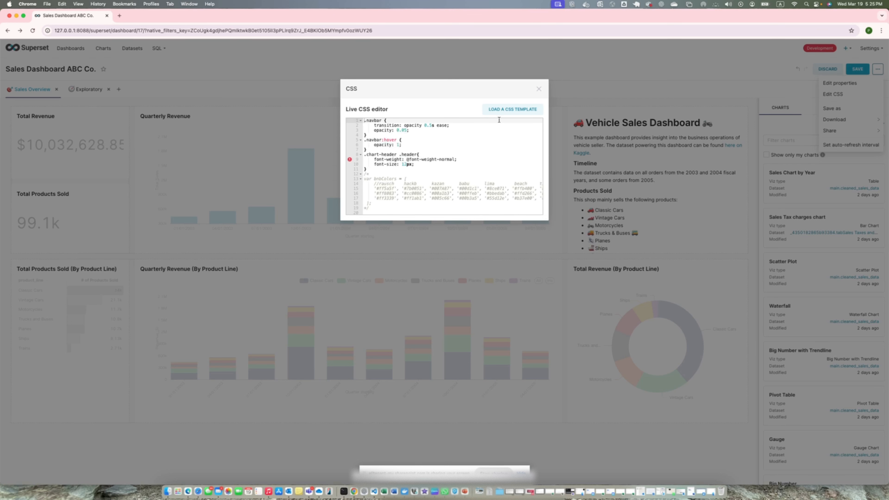
mouse_move(503, 113)
left_click(498, 132)
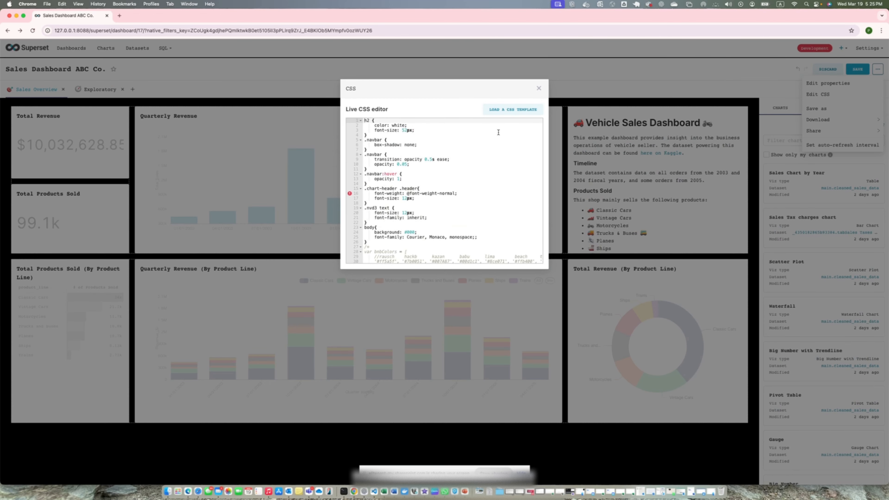
- Try the Classic, Ocean's Bottom and Blanched Shadow CSS templates on the dashboard, and close the live CSS editor
mouse_move(508, 110)
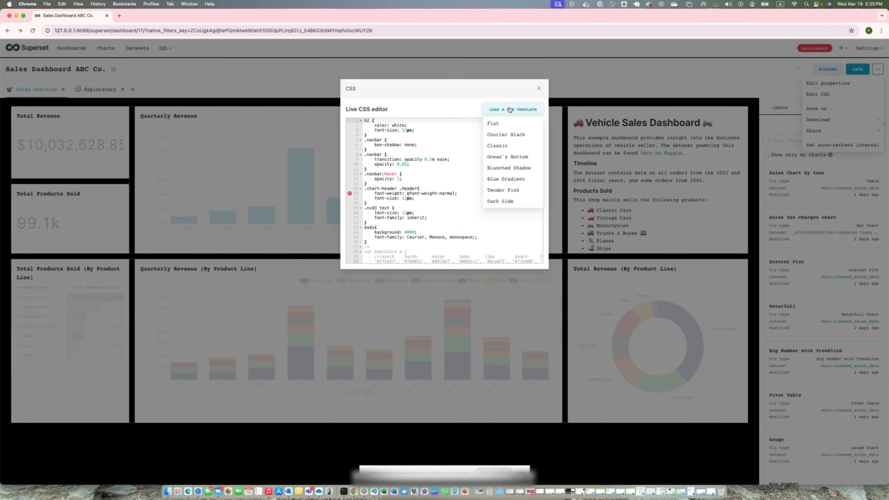
left_click(504, 145)
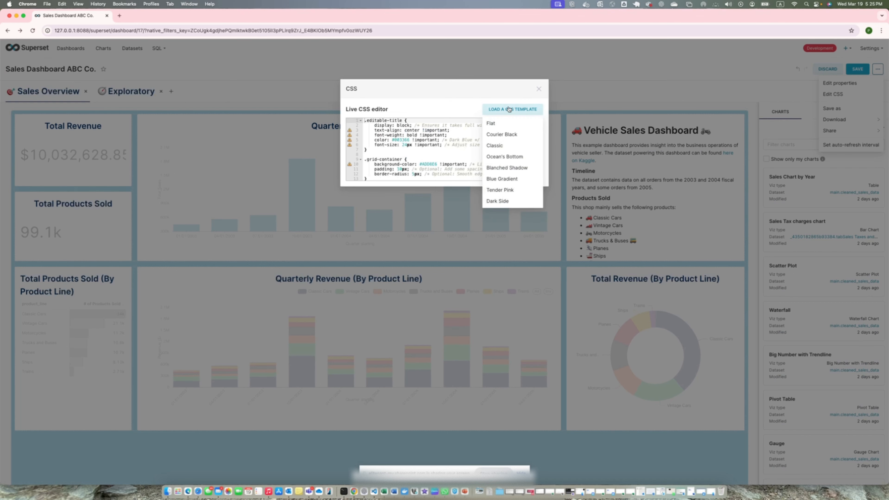
left_click(508, 155)
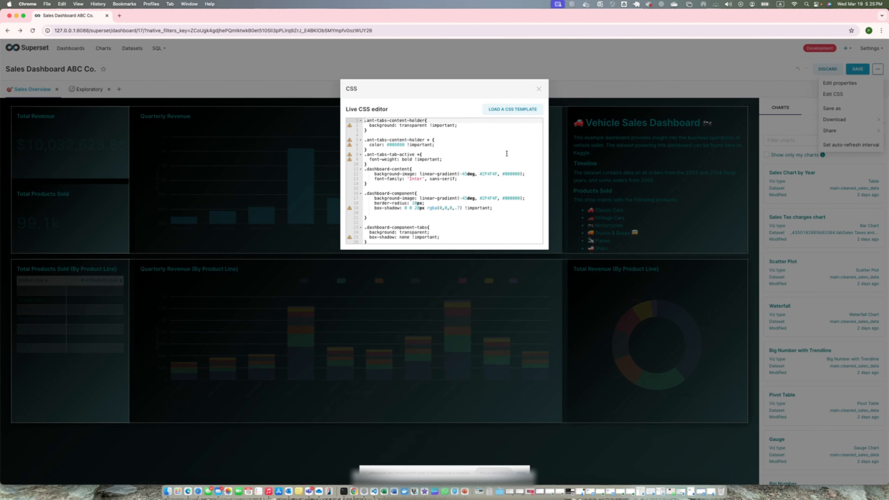
mouse_move(510, 115)
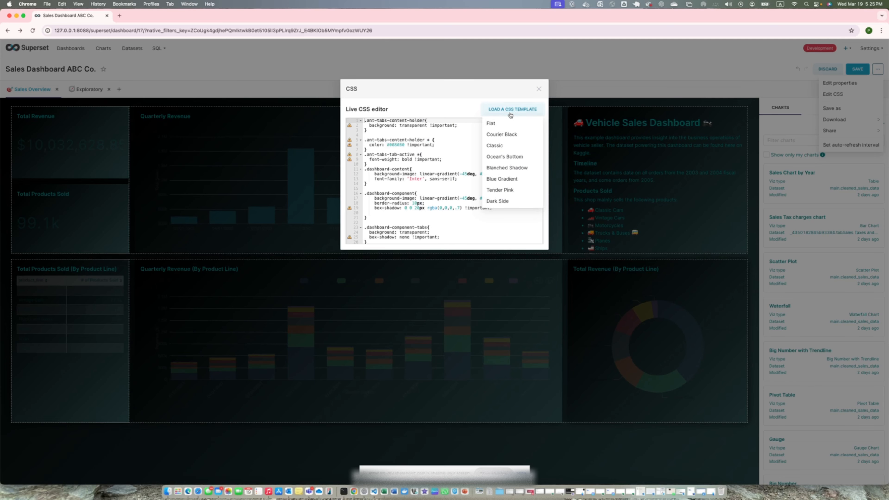
left_click(509, 169)
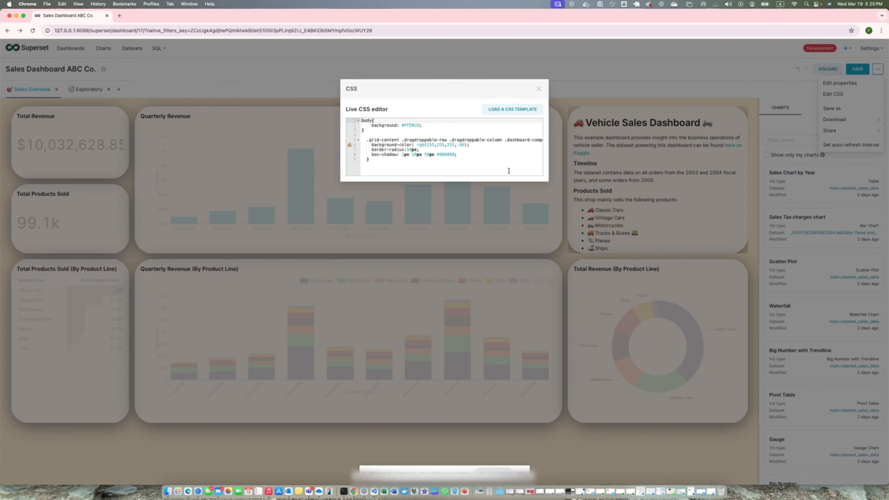
left_click(539, 89)
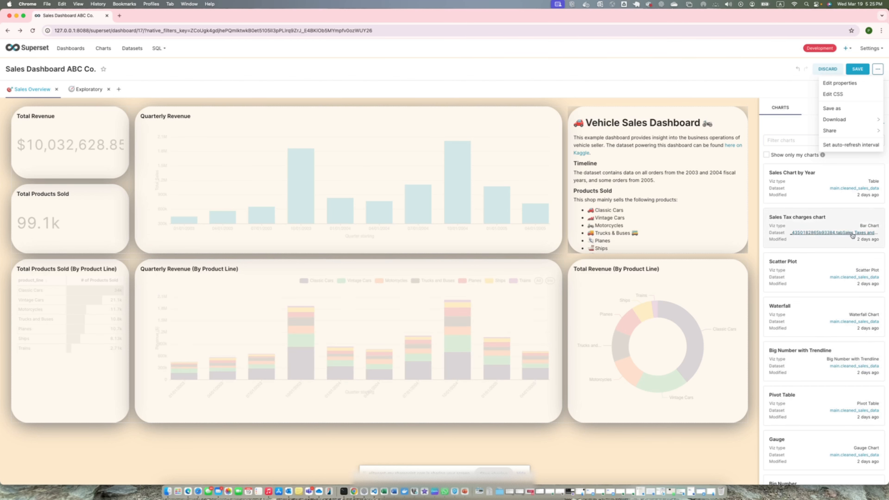
- Reopen the dashboard's live CSS editor, load the Tender Pink template and close the editor to preview it
left_click(840, 94)
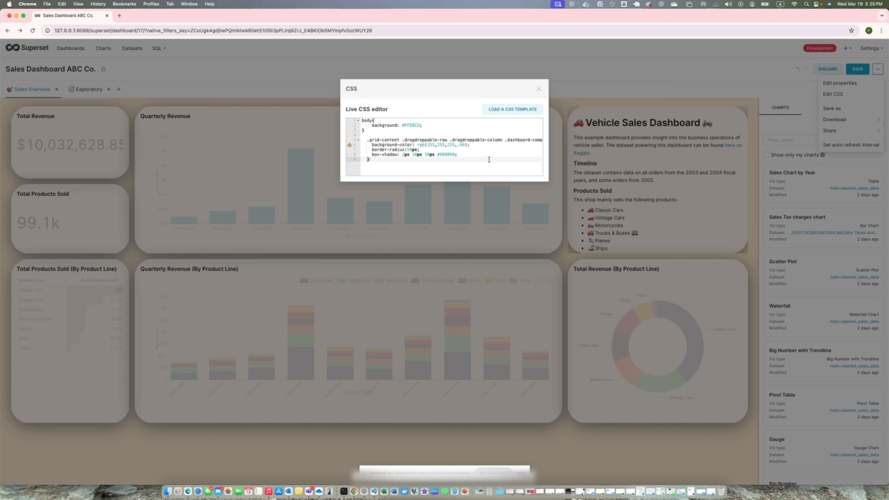
mouse_move(506, 114)
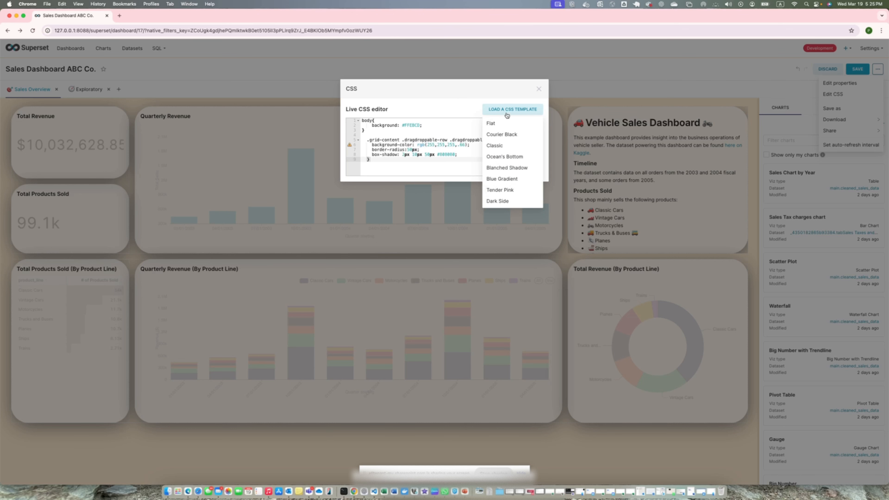
left_click(504, 190)
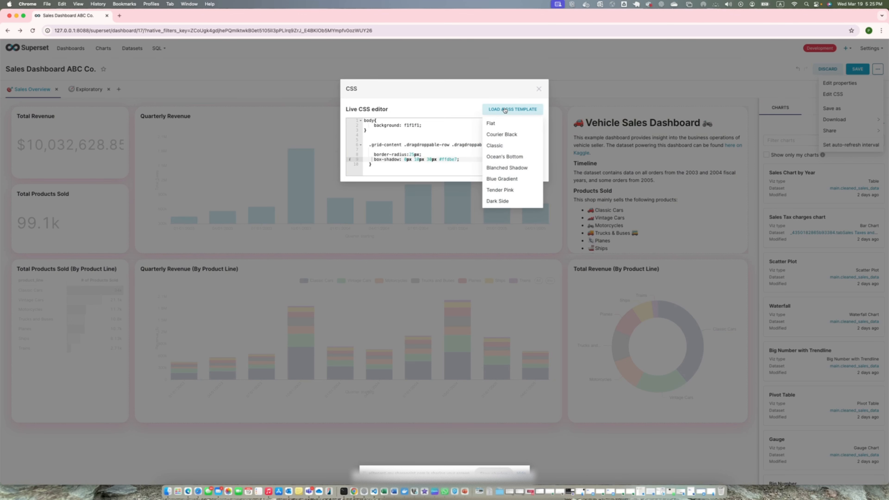
left_click(536, 92)
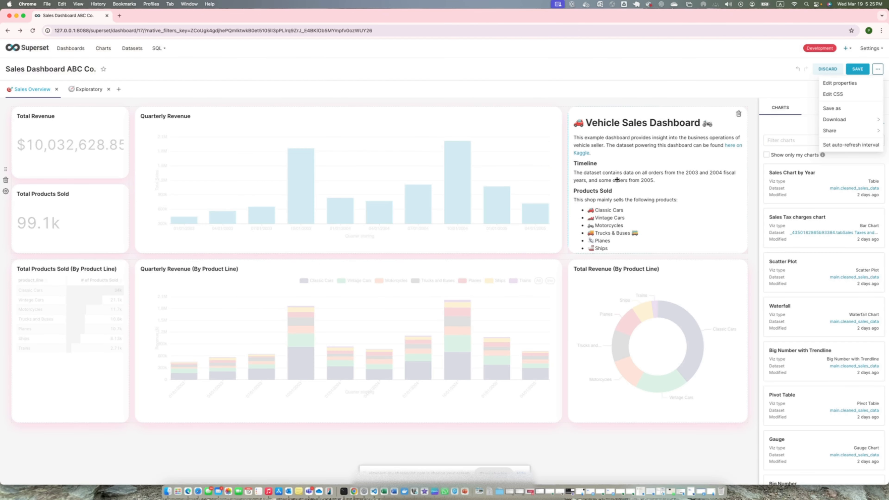
- Delete all the CSS code from the dashboard's live CSS editor and close the editor
left_click(862, 95)
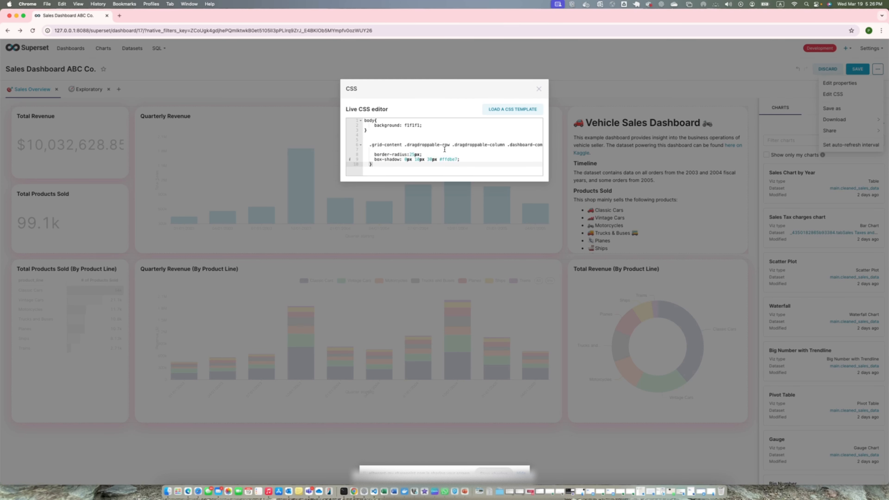
left_click_drag(394, 168, 344, 115)
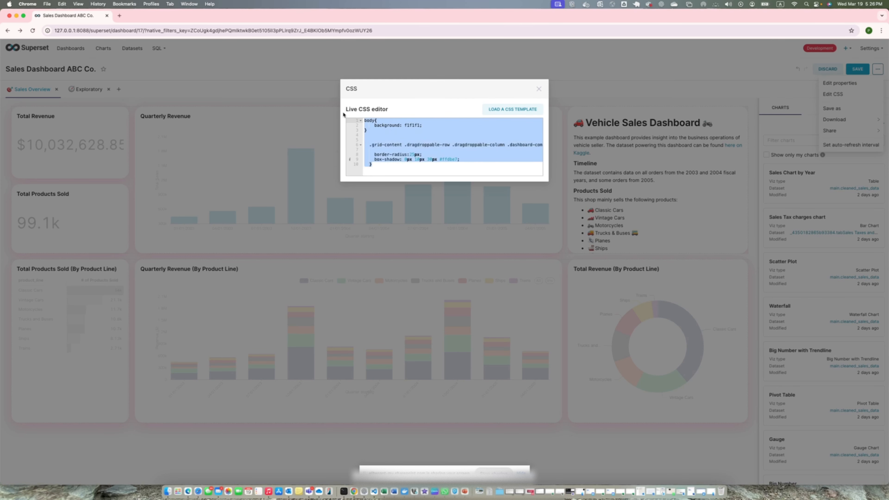
key("BackSpace")
left_click(538, 89)
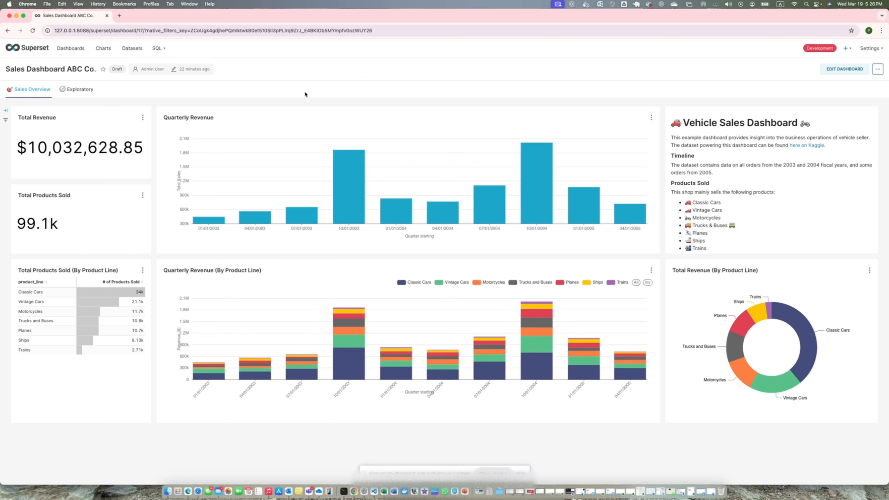
- Put the dashboard in edit mode and add a Header layout element above the charts of the Sales Overview tab
mouse_move(227, 299)
left_click(856, 69)
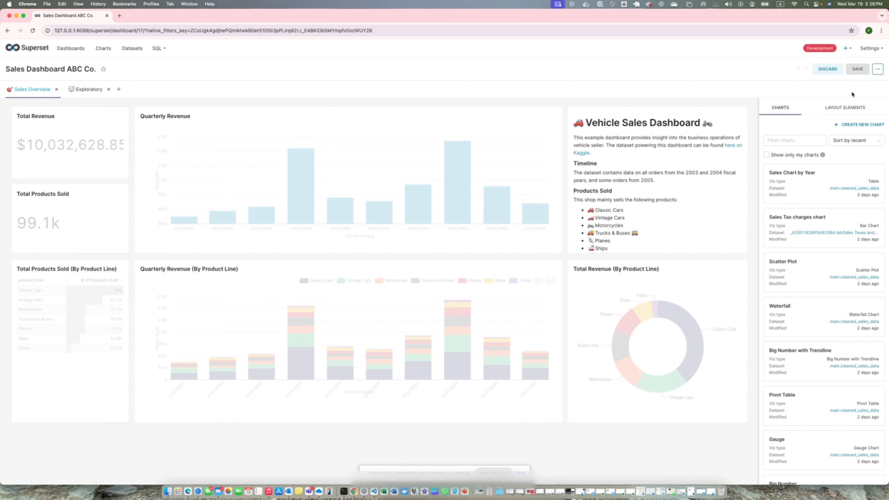
left_click(845, 107)
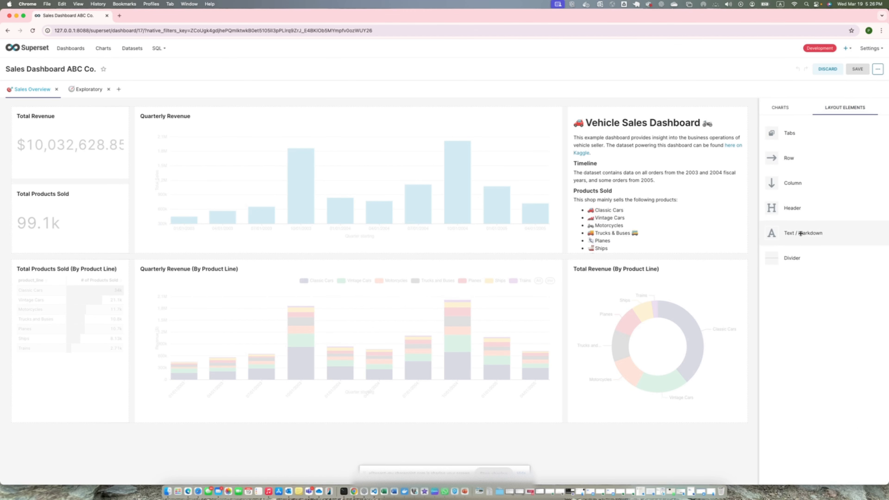
left_click_drag(793, 208, 448, 104)
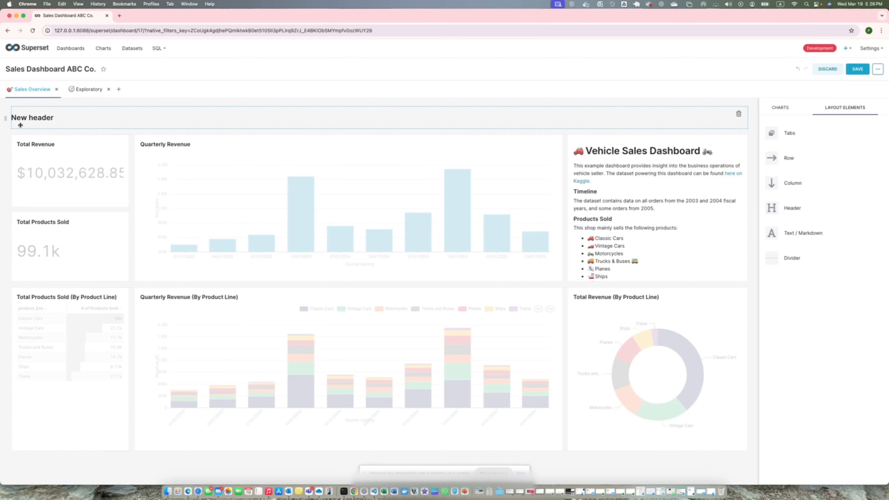
- Change the new header's text to "Saled Dashboard for FY 2024" and save the dashboard
left_click(38, 120)
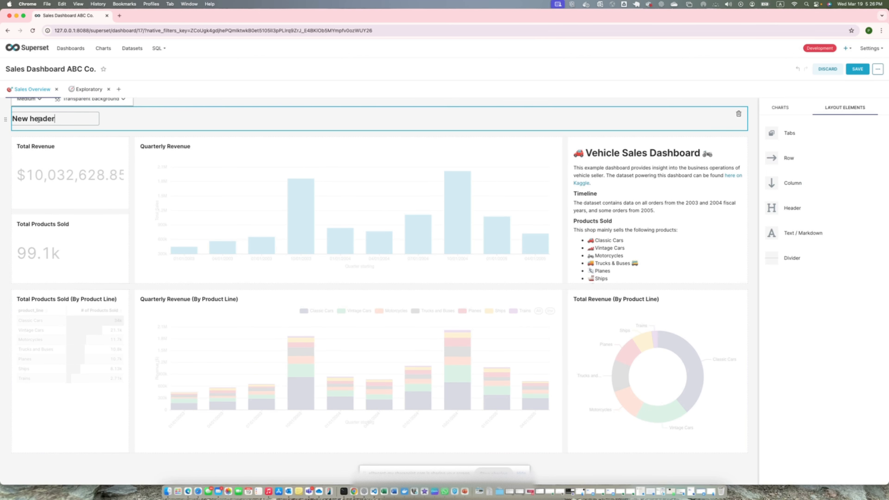
key("BackSpace")
key("BackSpace")
key("BackSpace")
key("BackSpace")
key("BackSpace")
key("BackSpace")
key("BackSpace")
key("BackSpace")
key("BackSpace")
key("BackSpace")
type("Saled Dashboard for FY ")
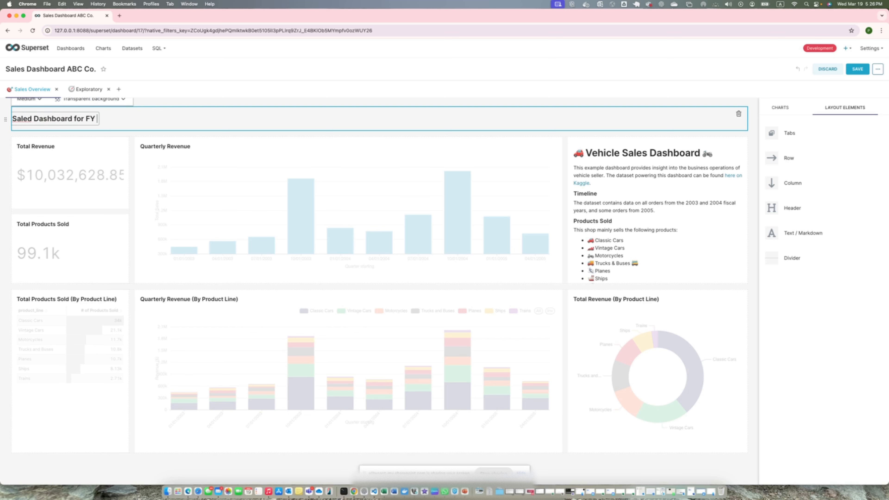
type("2024")
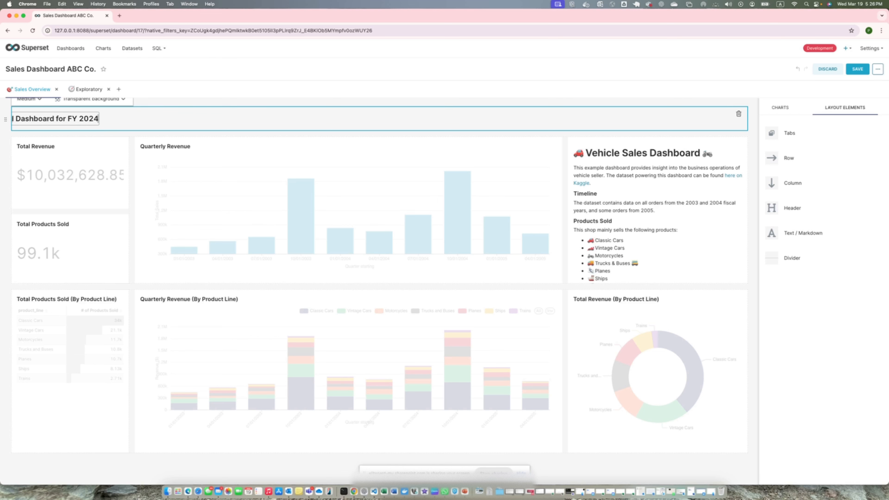
key("Return")
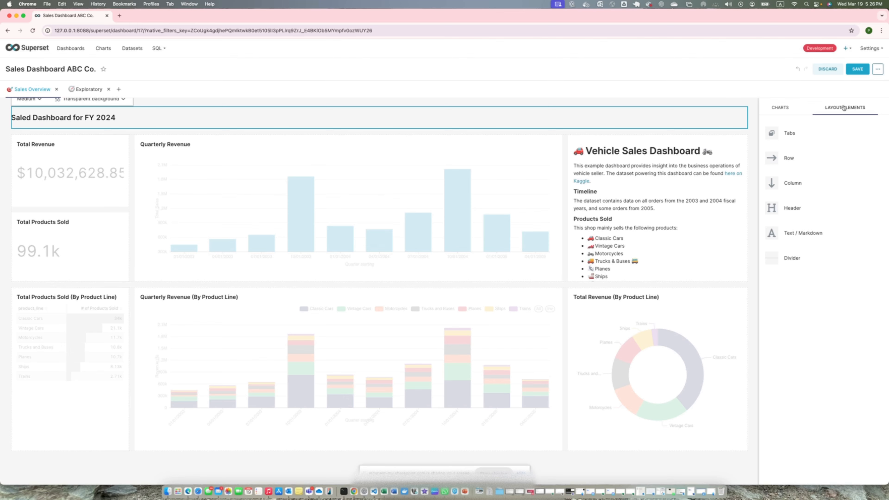
left_click(857, 69)
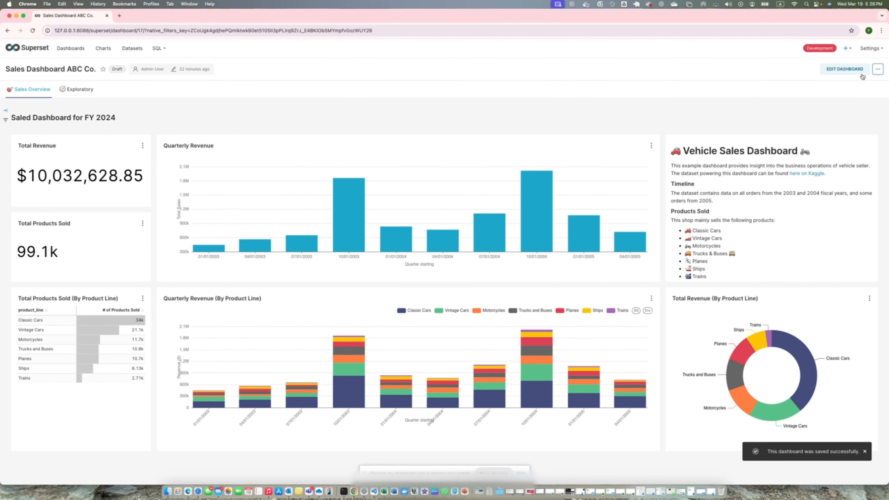
- Edit the dashboard again and give the "Saled Dashboard for FY 2024" header the Large size and a White background
left_click(845, 69)
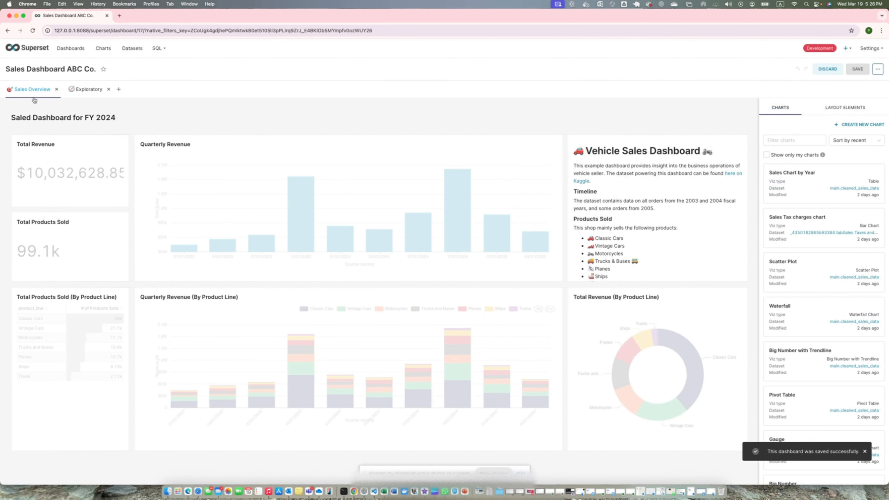
left_click(41, 108)
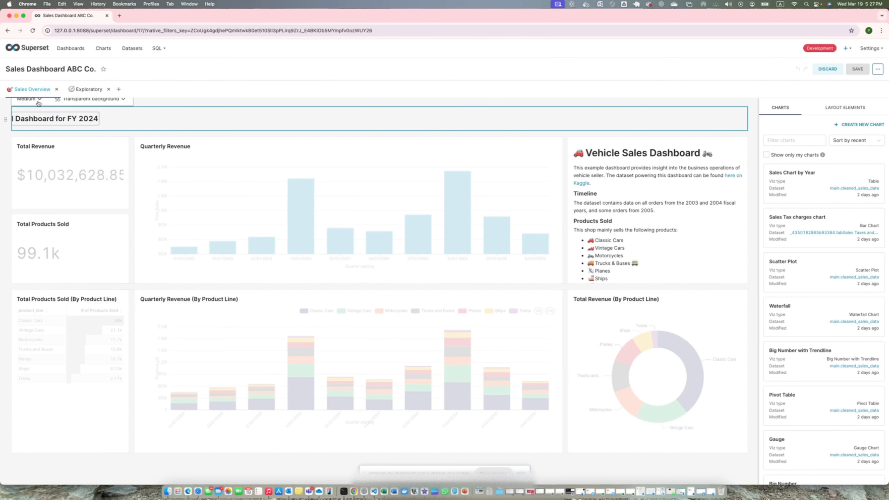
left_click(38, 100)
left_click(28, 134)
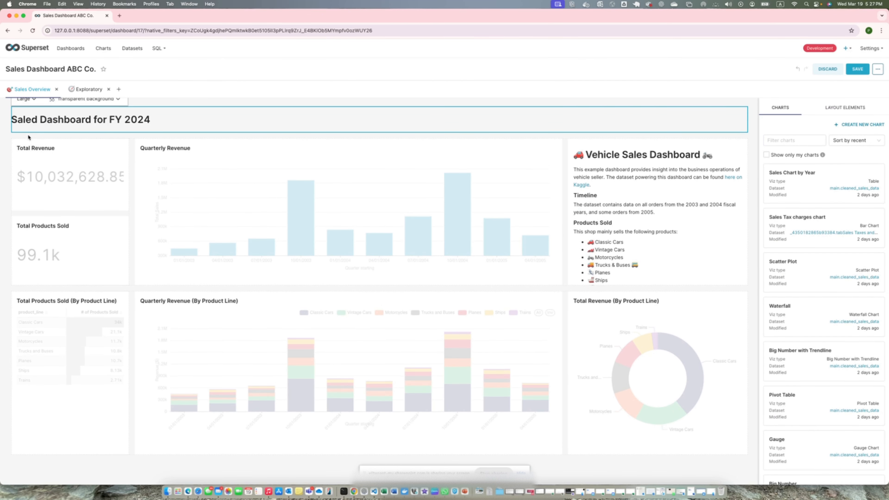
left_click(110, 100)
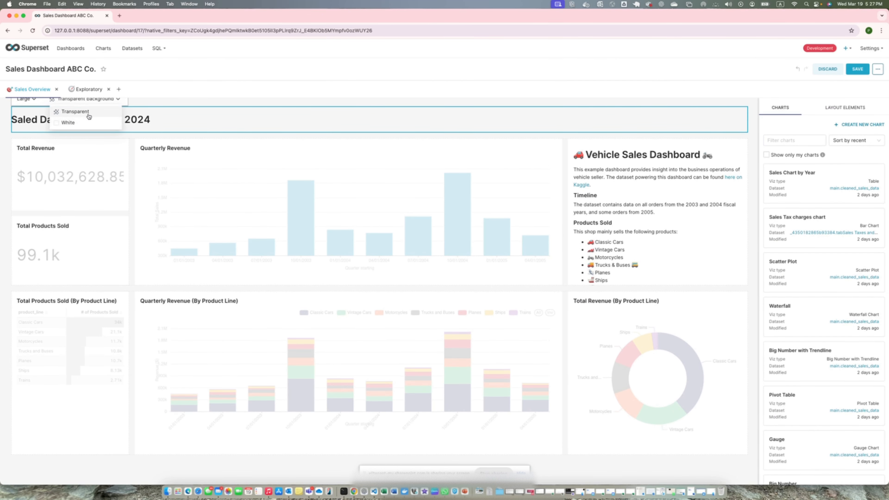
left_click(68, 122)
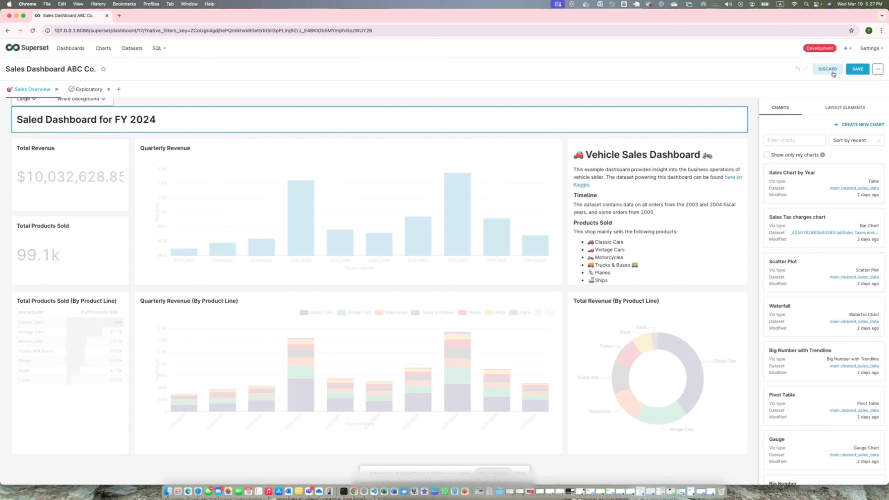
- Save the dashboard and inspect the "Saled Dashboard for FY 2024" header's HTML element and its class names in the browser's developer tools
left_click(857, 68)
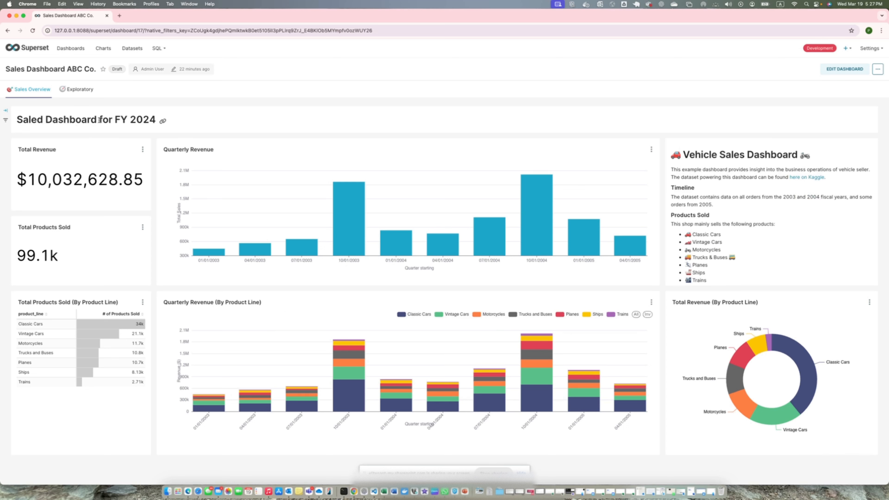
right_click(68, 112)
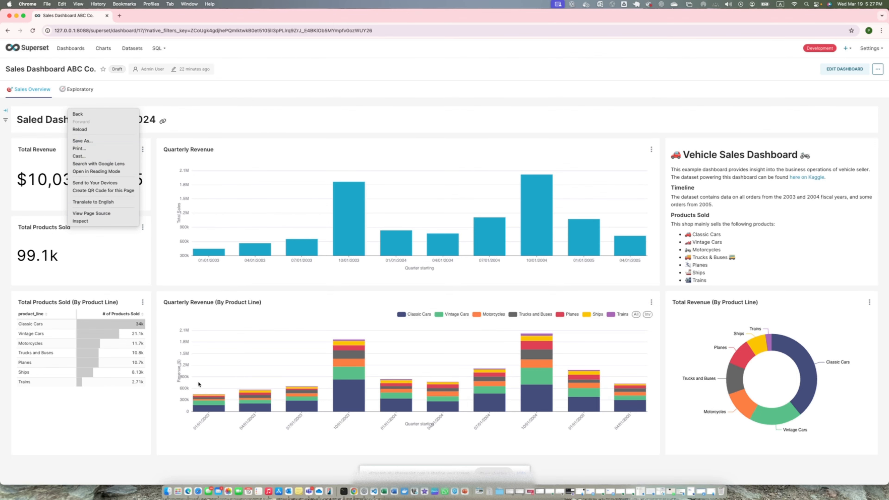
left_click(80, 221)
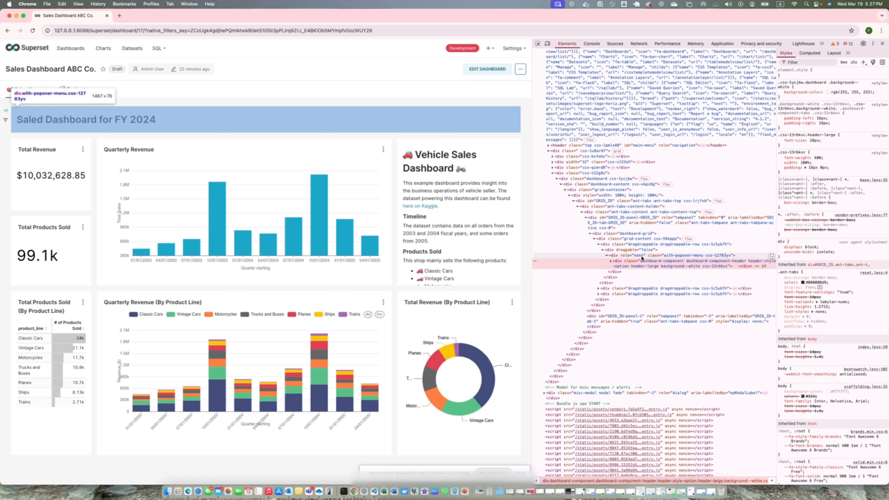
left_click(611, 262)
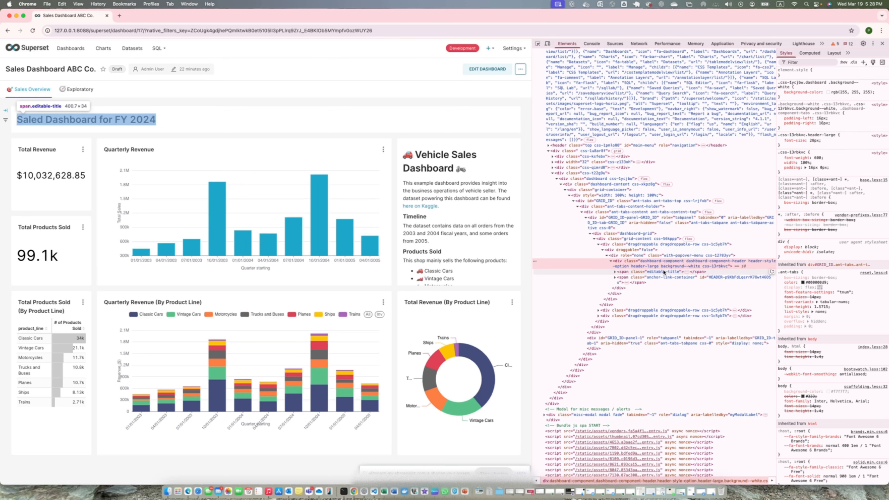
scroll(641, 244, "down", 4)
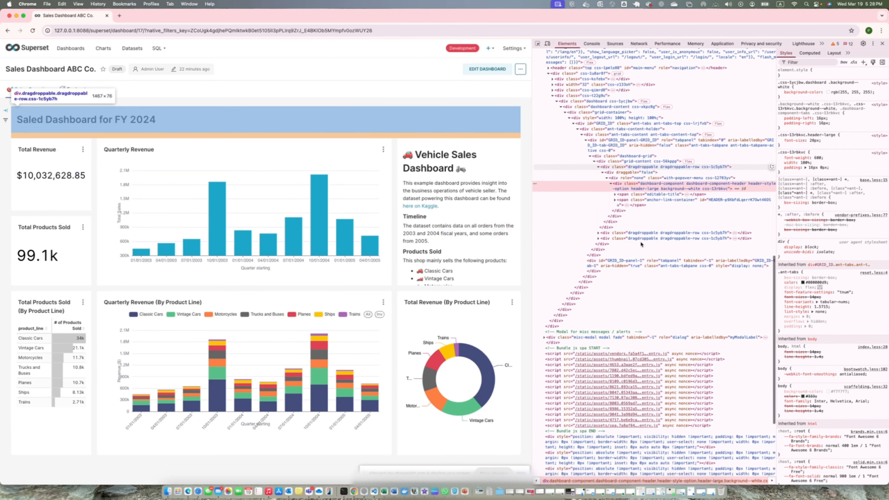
scroll(641, 244, "down", 3)
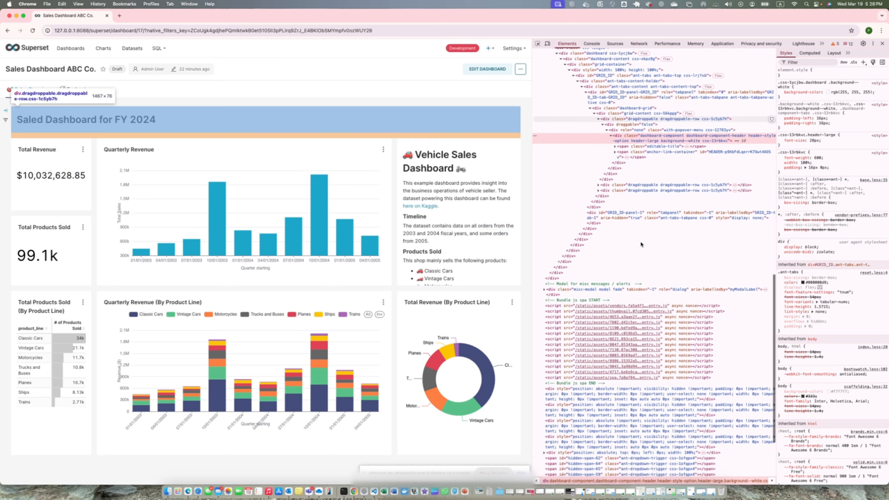
scroll(641, 244, "up", 4)
scroll(641, 244, "up", 1)
scroll(642, 244, "down", 3)
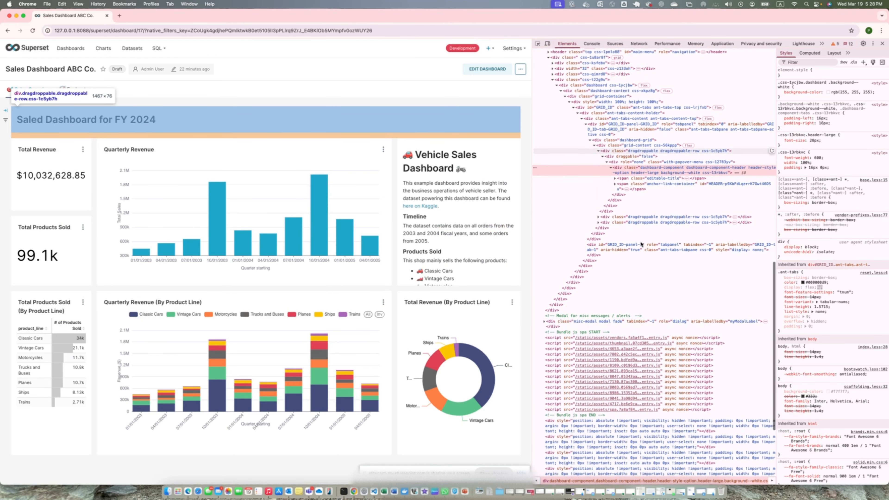
scroll(643, 242, "down", 1)
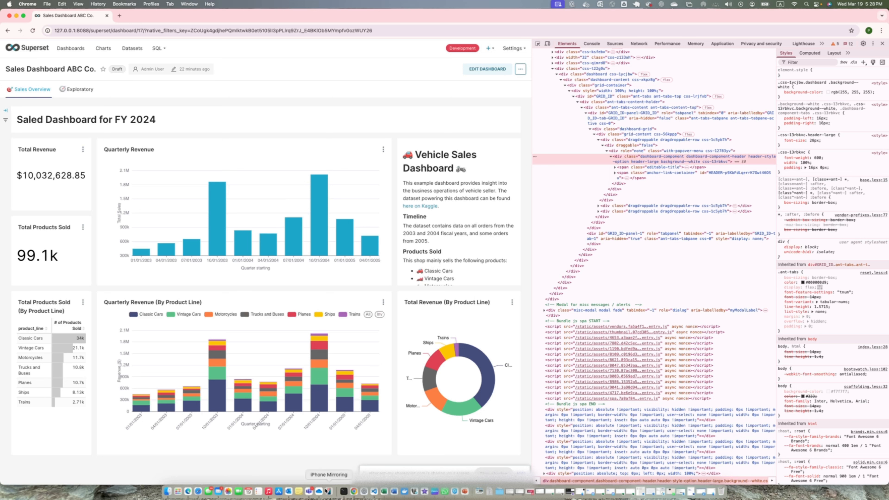
left_click(394, 491)
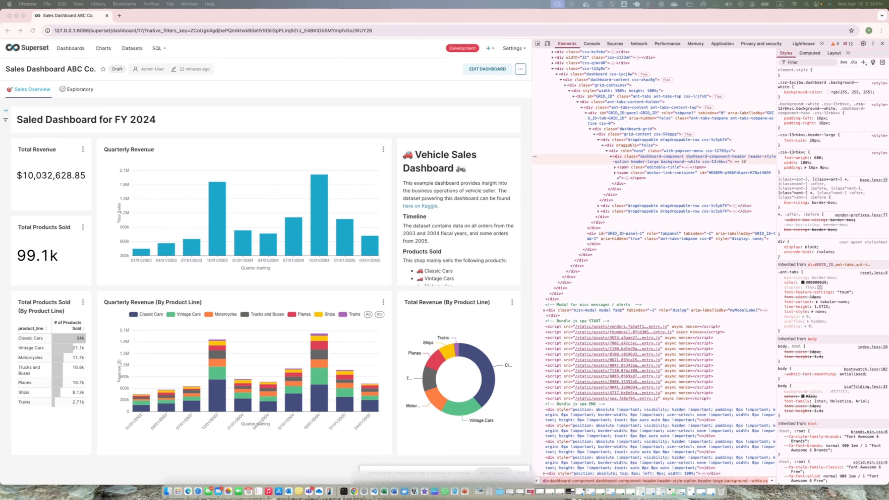
left_click(882, 43)
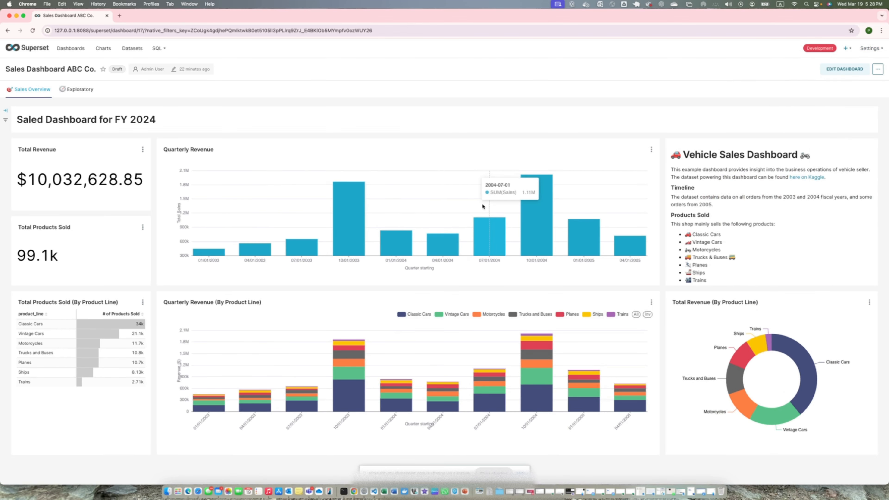
- Edit the dashboard and add a body rule with background-color #333066 !important in its live CSS editor
left_click(854, 70)
left_click(877, 69)
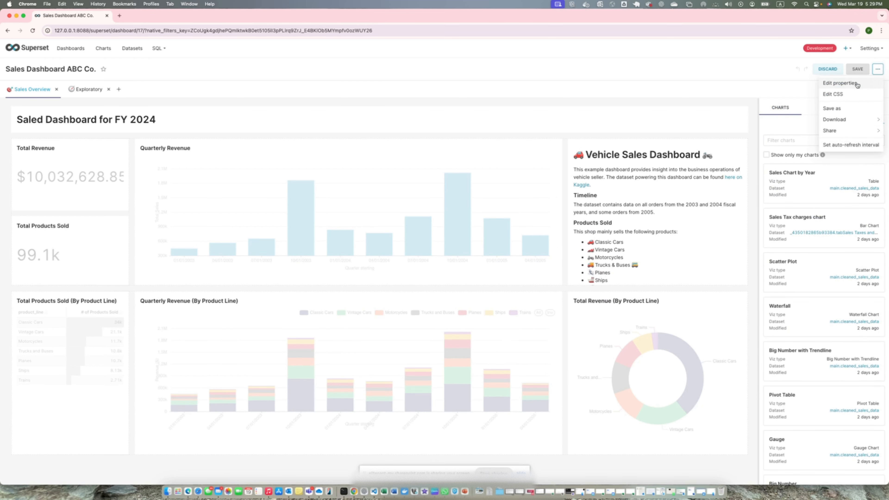
left_click(833, 94)
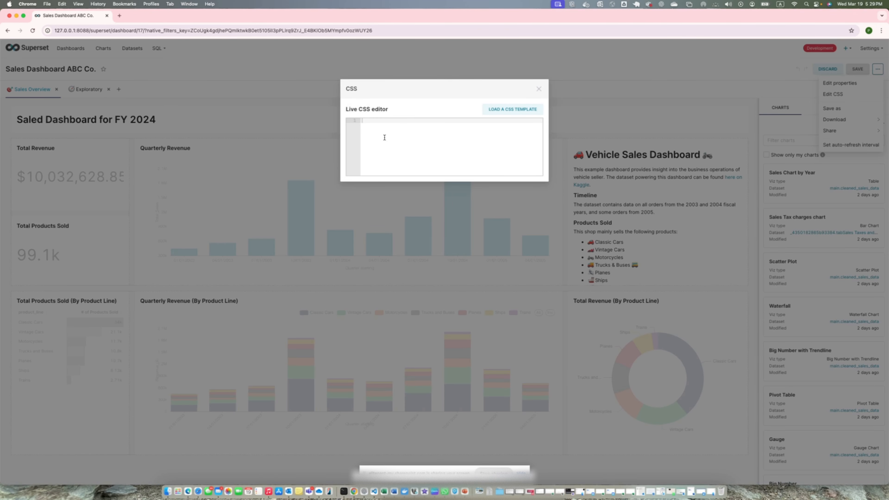
type("body {     background-color: #333066 !important; }")
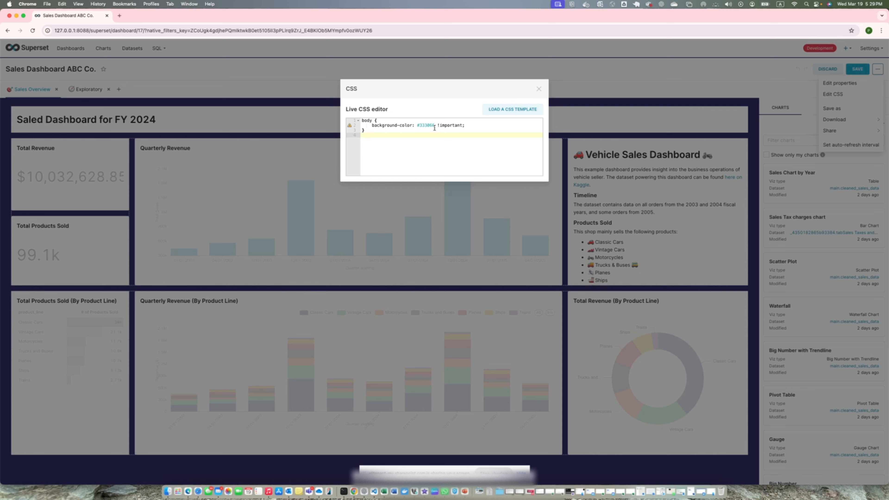
left_click(539, 88)
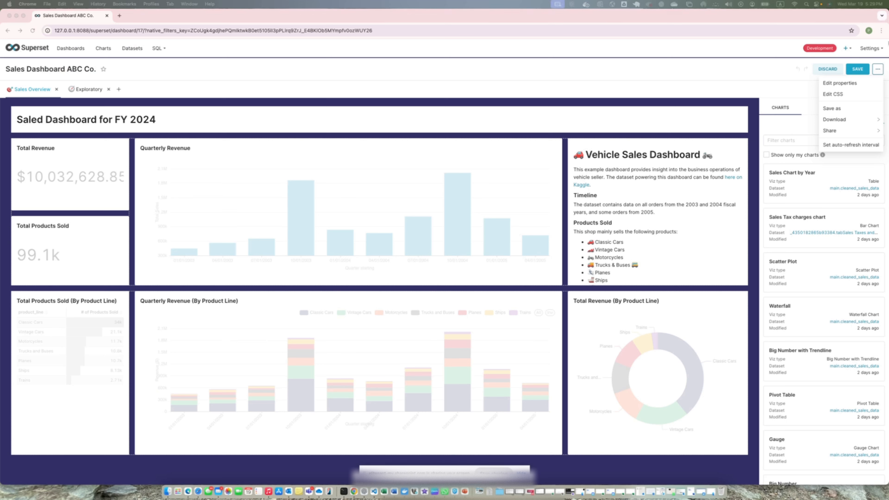
- Add a .dynamic-title CSS rule one blank line below the body rule, with black, centered, block-displayed 24px text and 10px padding
left_click(835, 94)
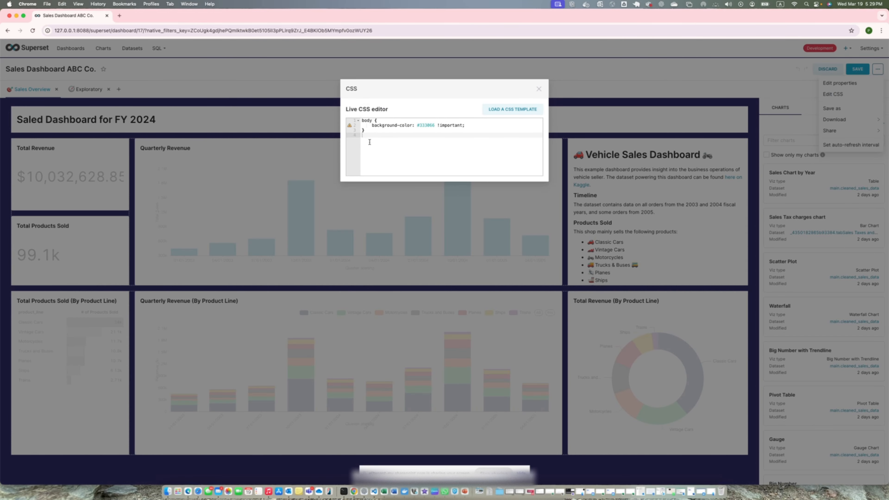
type(".dynamic-title {     color: black !important;     display: block; /* Ensures it takes full width */     text-align: center !important;     font-size: 24px !important;     padding: 10px;     text-align: center !important; }")
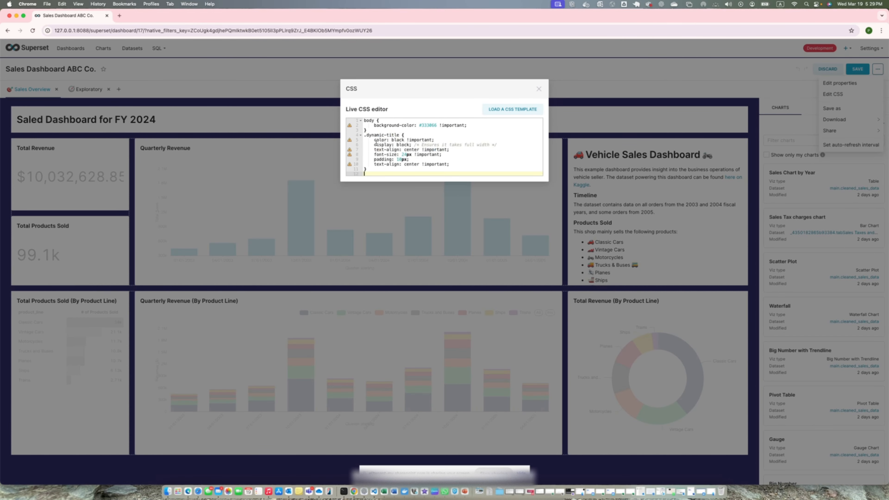
left_click(372, 131)
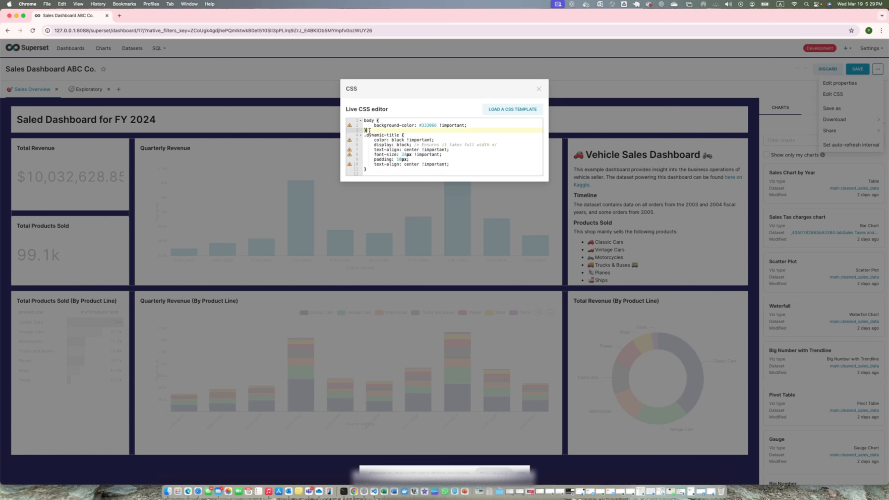
key("super+z")
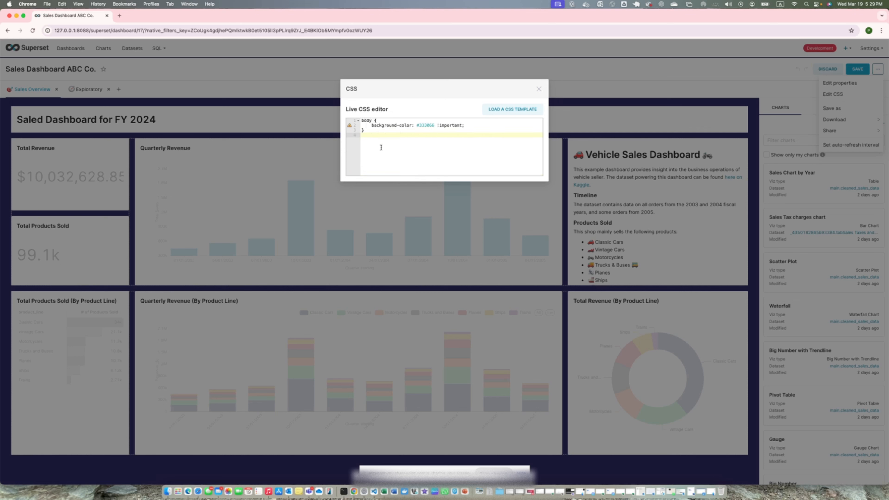
key("Return")
type(".dynamic-title {     color: black !important;     display: block; /* Ensures it takes full width */     text-align: center !important;     font-size: 24px !important;     padding: 10px;     text-align: center !important; }")
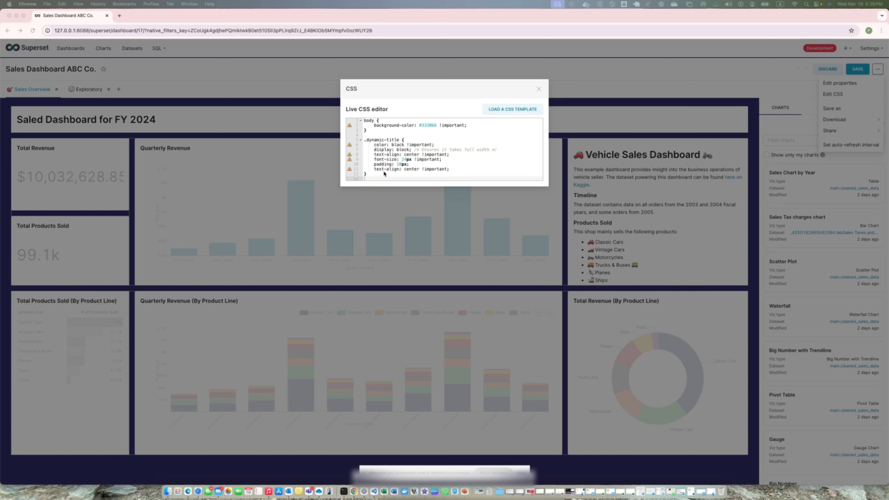
- Add an .editable-title CSS rule below .dynamic-title, with block display, centered bold text and color #003366
left_click(378, 175)
left_click(378, 174)
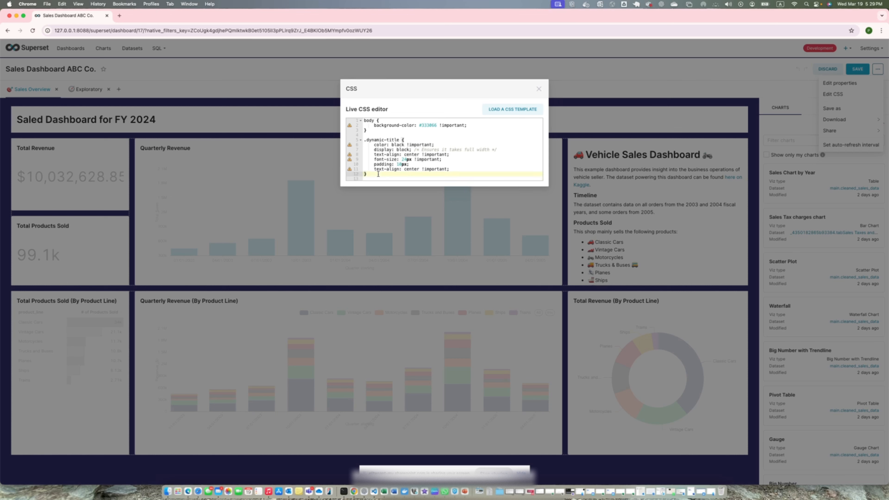
type(".editable-title {     display: block; /* Ensures it takes full width */     text-align: center !important;     font-weight: bold !important;     color: #003366 !important; /* Dark Blue */ }")
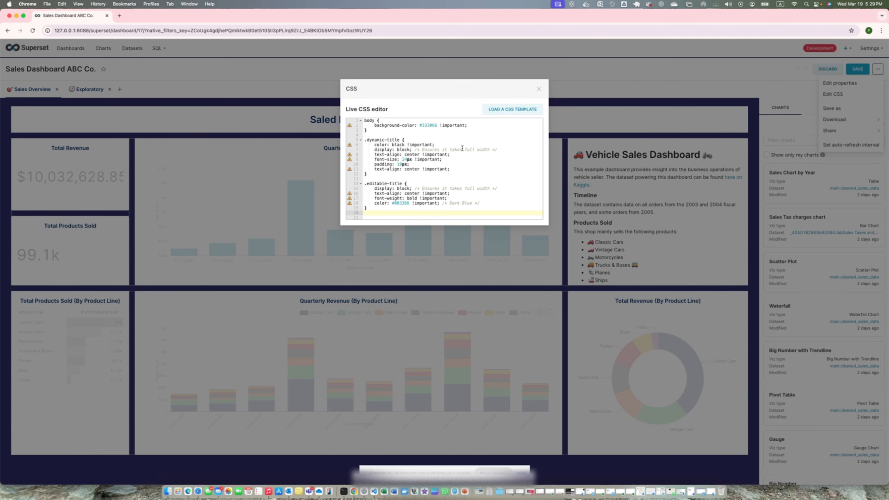
left_click(539, 88)
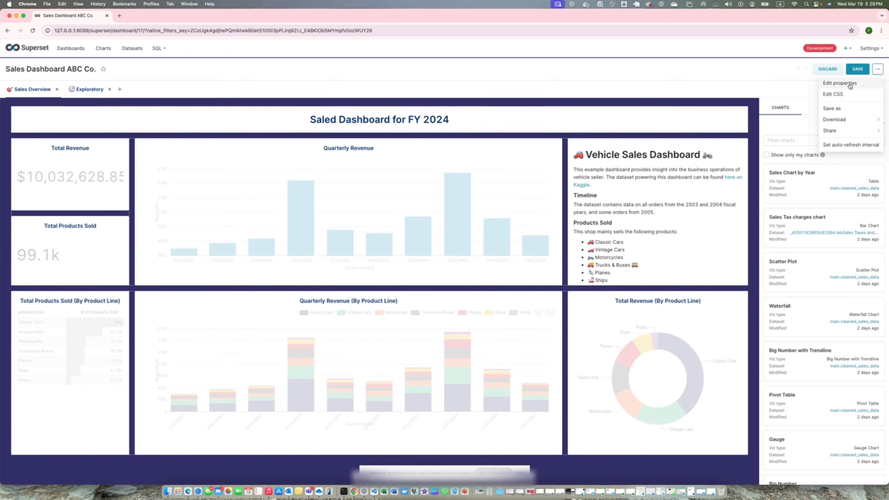
- Review the dashboard's CSS rules and inspect the "Saled Dashboard for FY 2024" header's editable-title element in the developer tools
left_click(833, 93)
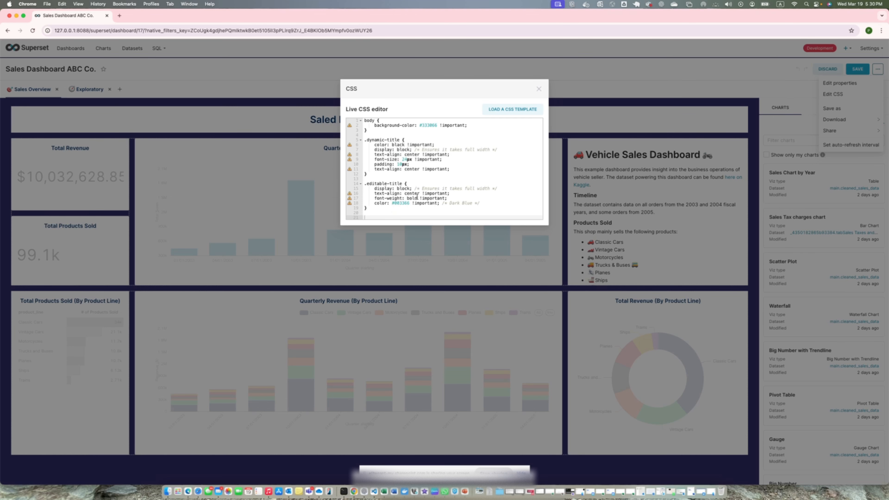
left_click(539, 89)
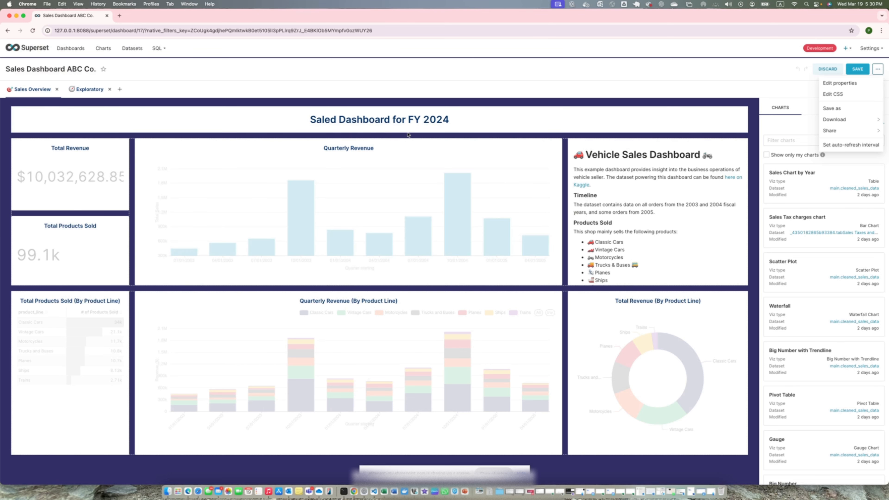
right_click(367, 122)
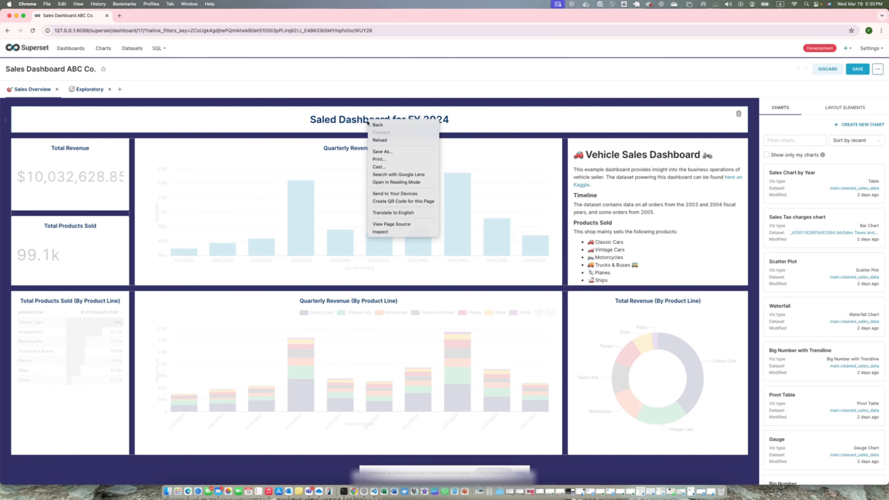
left_click(385, 232)
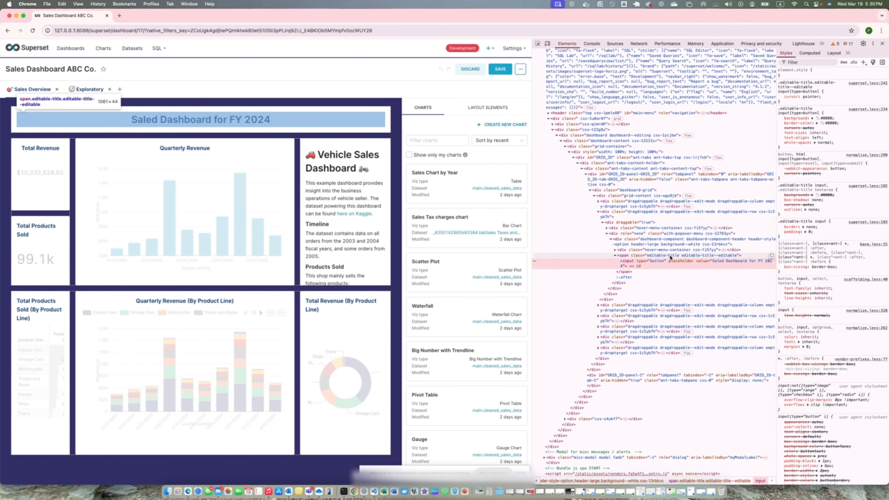
left_click(882, 43)
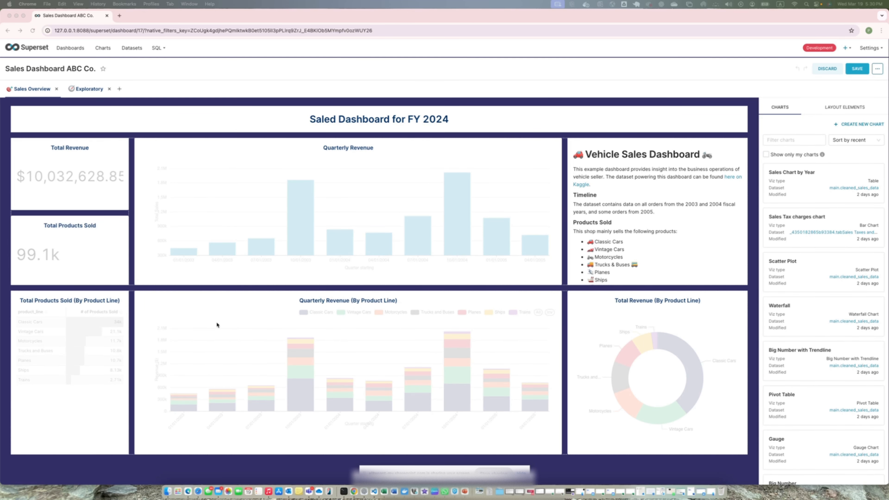
- Add a ".css-159ymuc, h1" CSS rule with 20px bold text in #007bff below the .editable-title rule, and save the dashboard
left_click(877, 69)
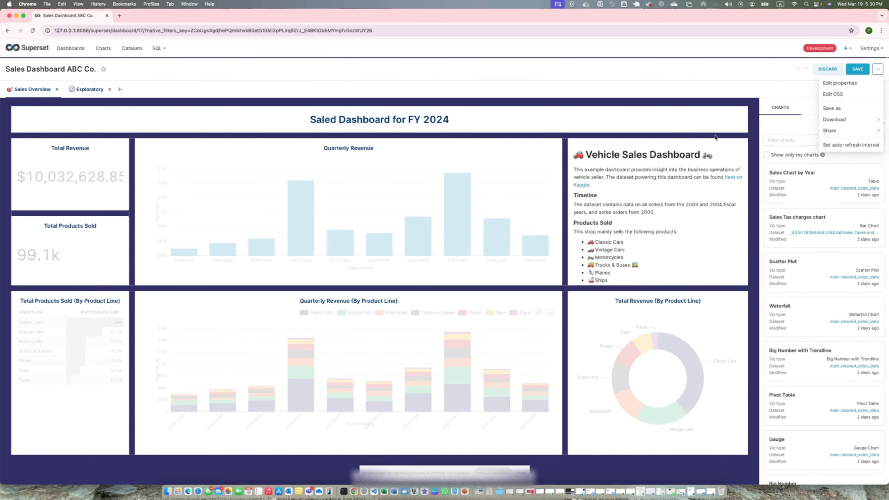
left_click(841, 94)
left_click(389, 209)
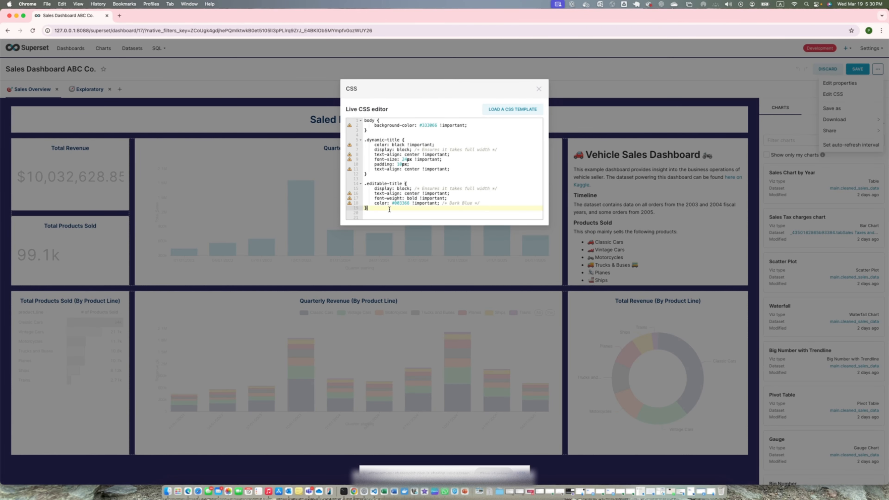
key("Return")
key("Return")
type(".css-159ymuc, h1 {     font-size: 20px !important;     font-weight: bold !important;     color: #007bff !important; }")
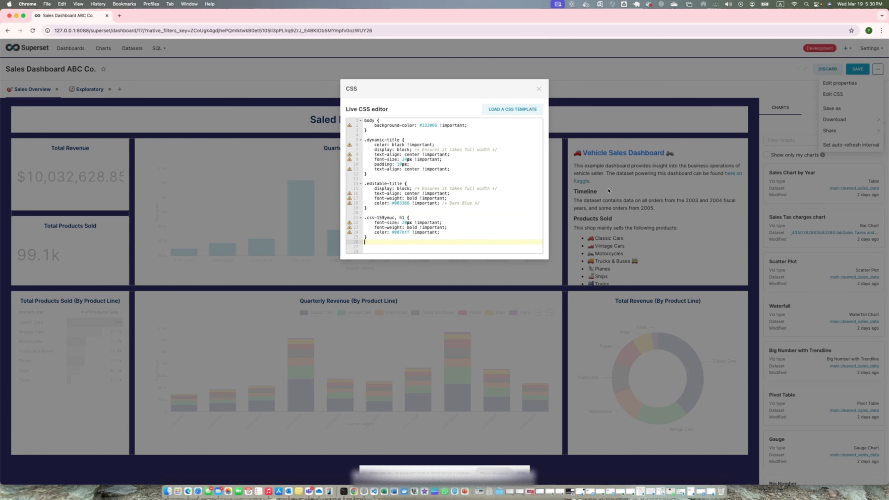
left_click(539, 89)
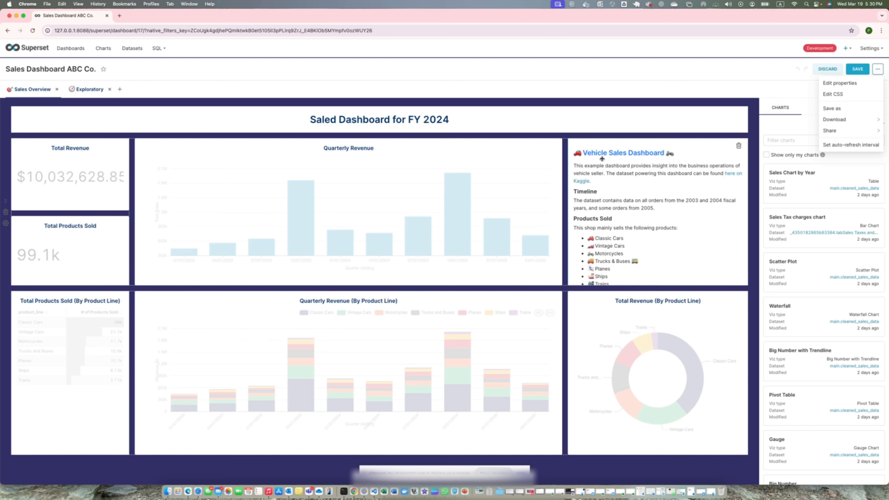
left_click(856, 69)
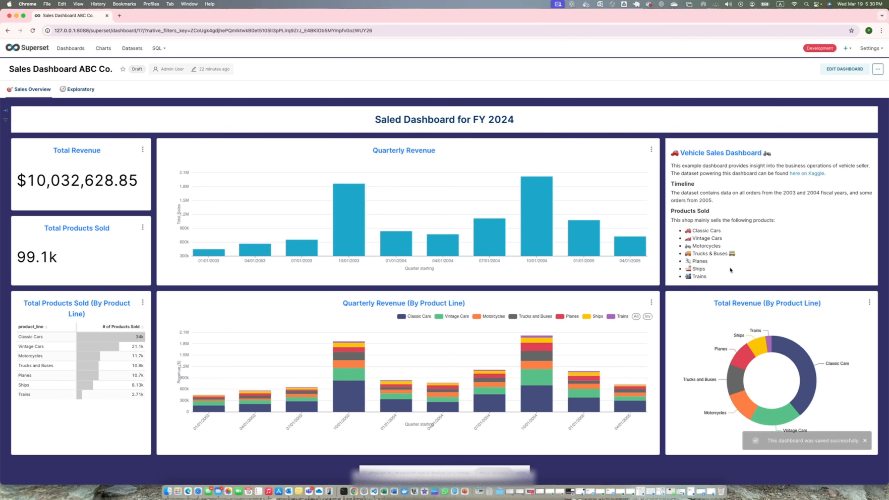
- Put the dashboard back in edit mode and review the rules in its live CSS editor
left_click(844, 70)
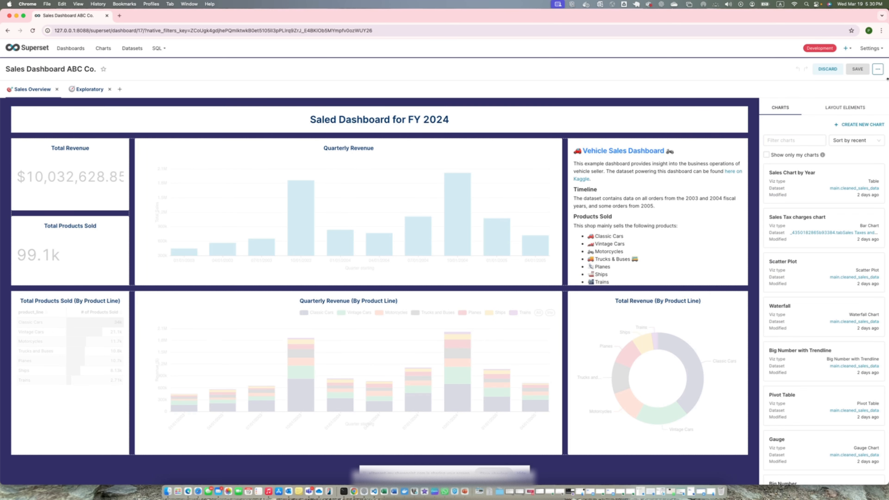
left_click(877, 69)
left_click(844, 98)
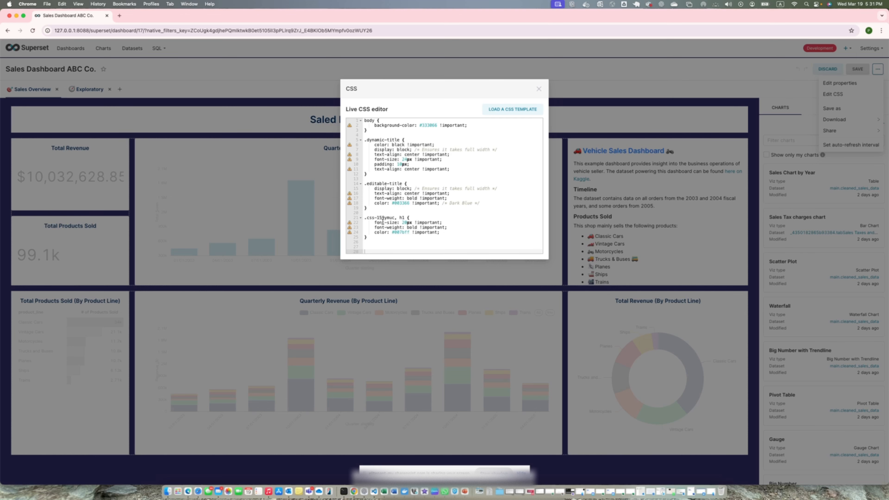
left_click(538, 88)
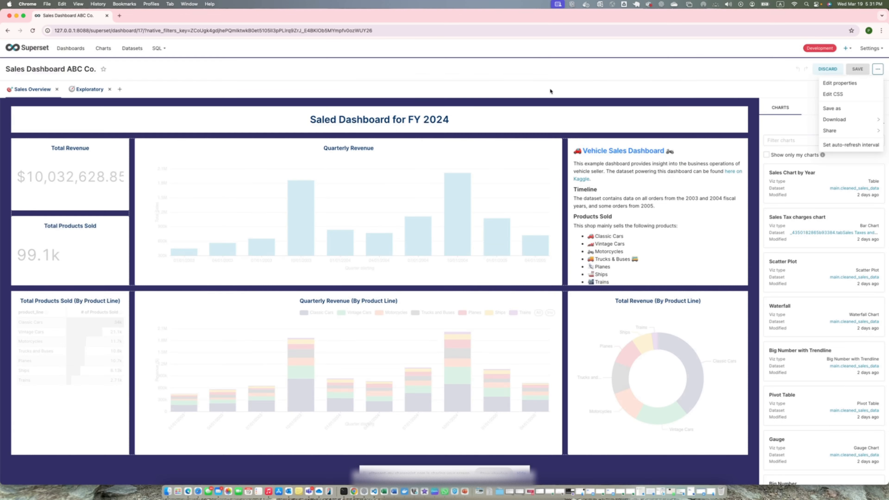
- Reload the dashboard out of edit mode and inspect the "Total Products Sold" chart title's element in the developer tools
left_click(861, 71)
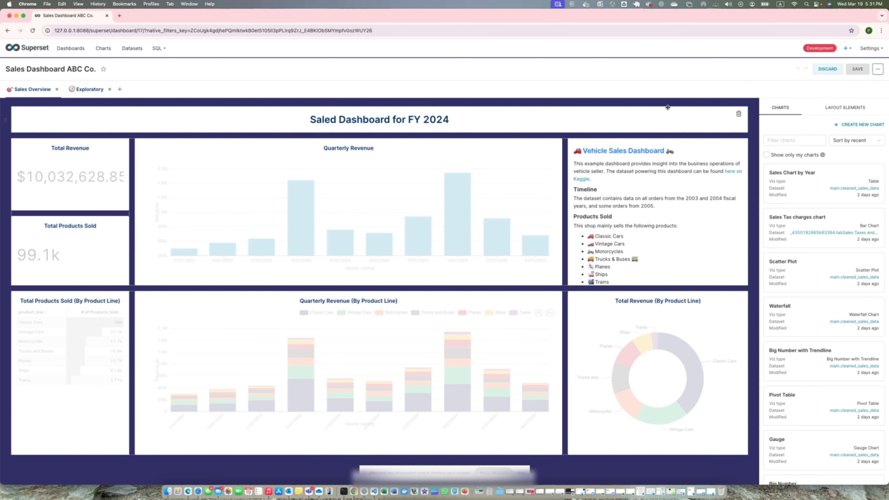
left_click(33, 31)
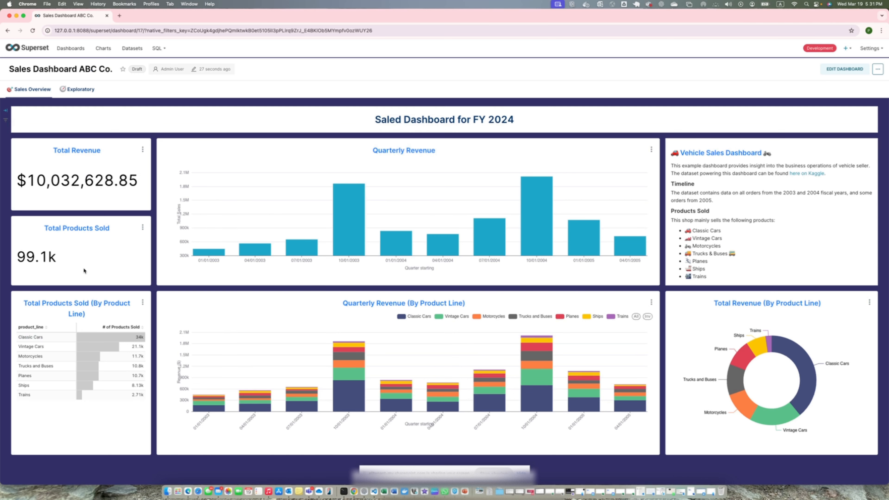
right_click(91, 229)
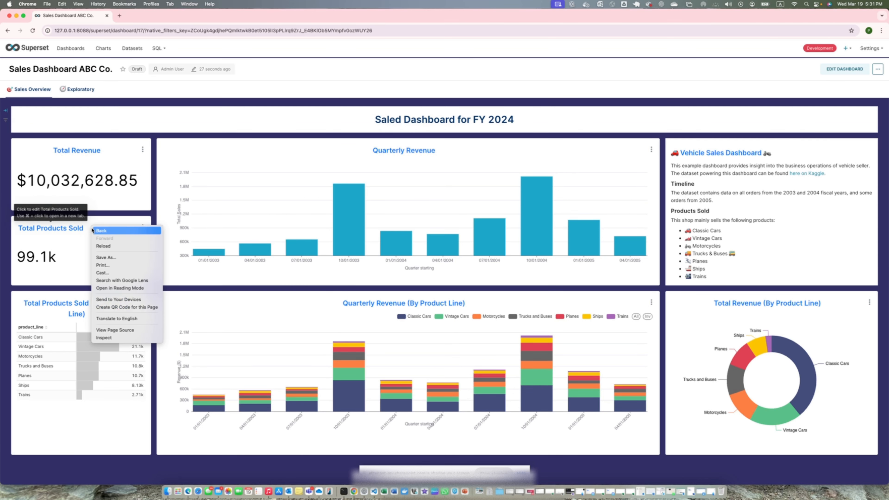
left_click(123, 340)
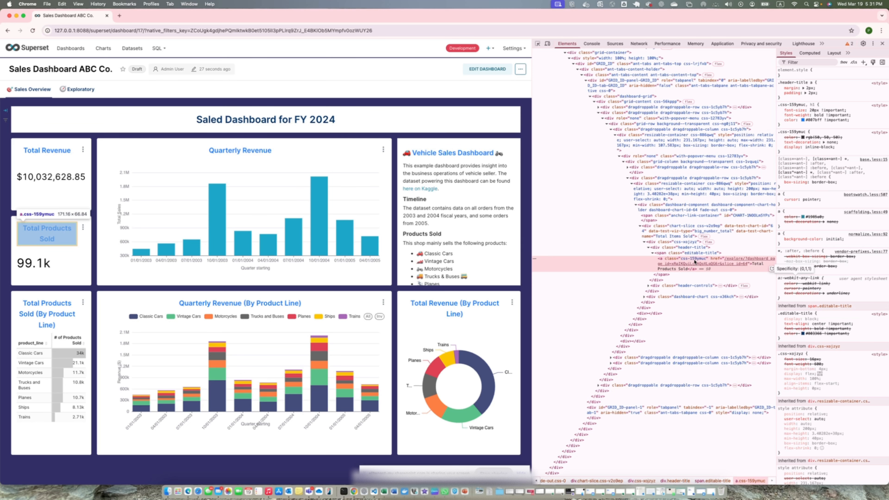
left_click(883, 44)
mouse_move(869, 56)
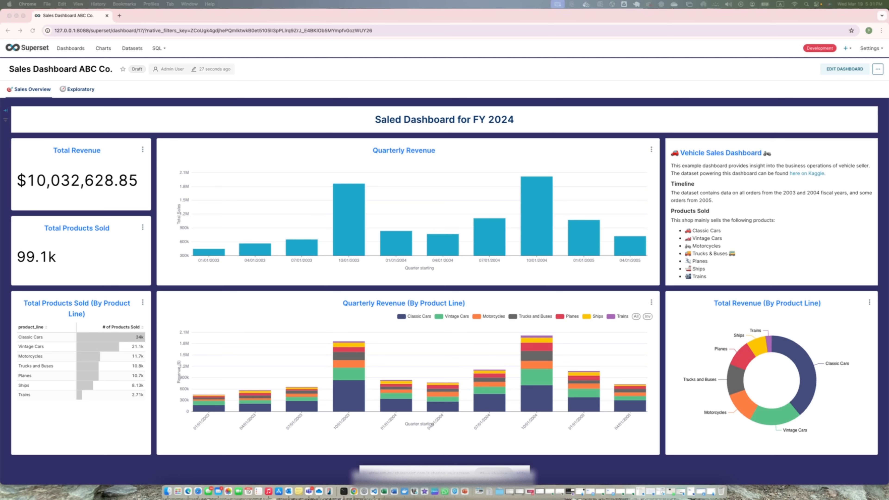
- Inspect the Superset logo's navbar-brand element in the developer tools, and close them
right_click(32, 52)
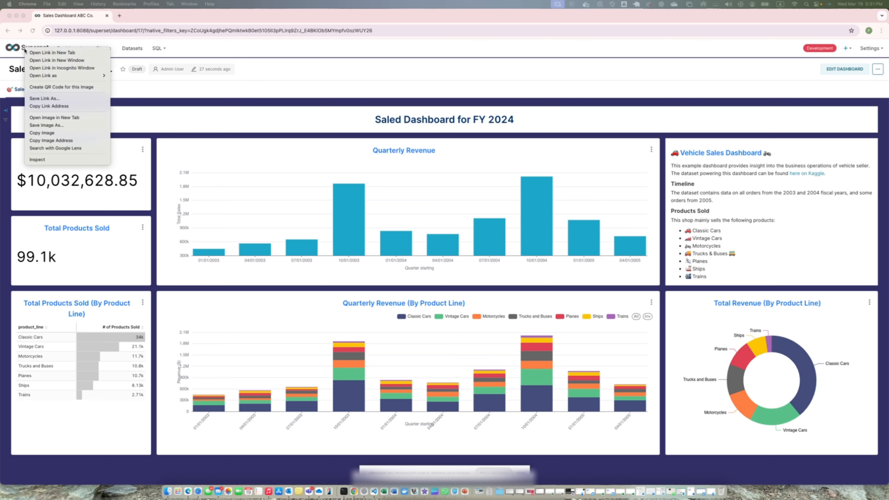
left_click(47, 160)
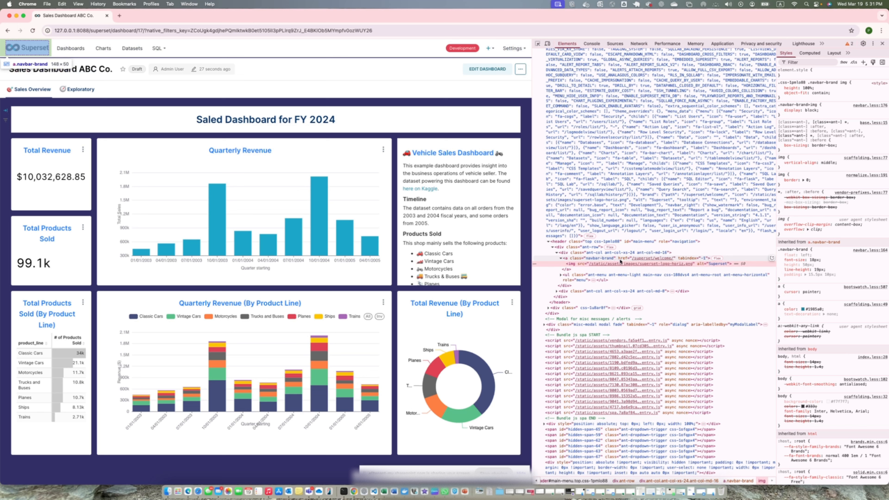
mouse_move(626, 267)
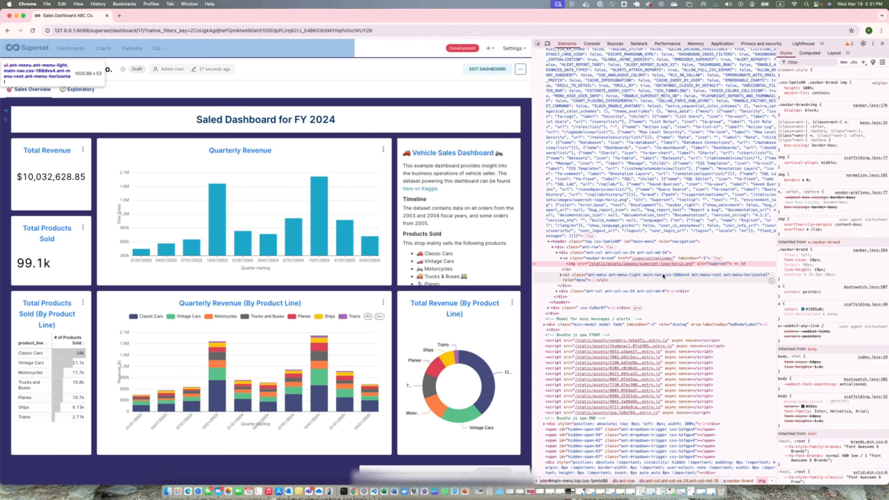
left_click(882, 43)
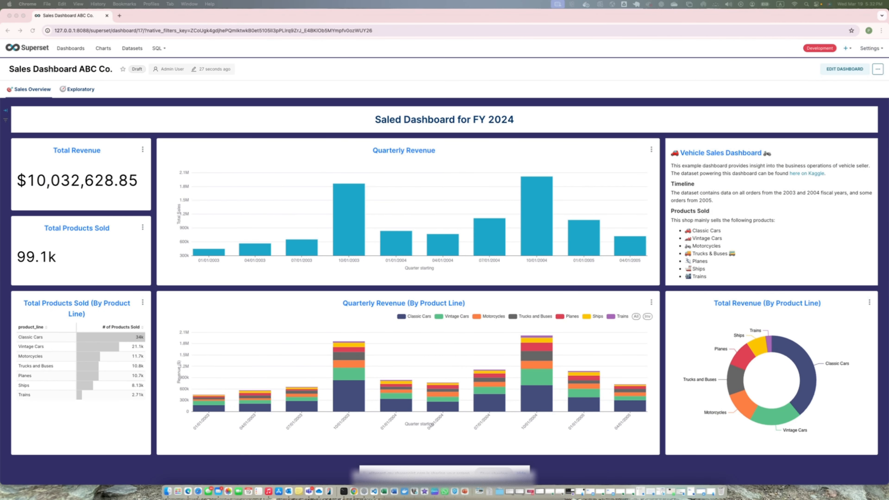
- Add a .navbar-brand CSS rule below the ".css-159ymuc, h1" rule, with the Wikimedia KIA logo URL as content and 50px height
left_click(833, 71)
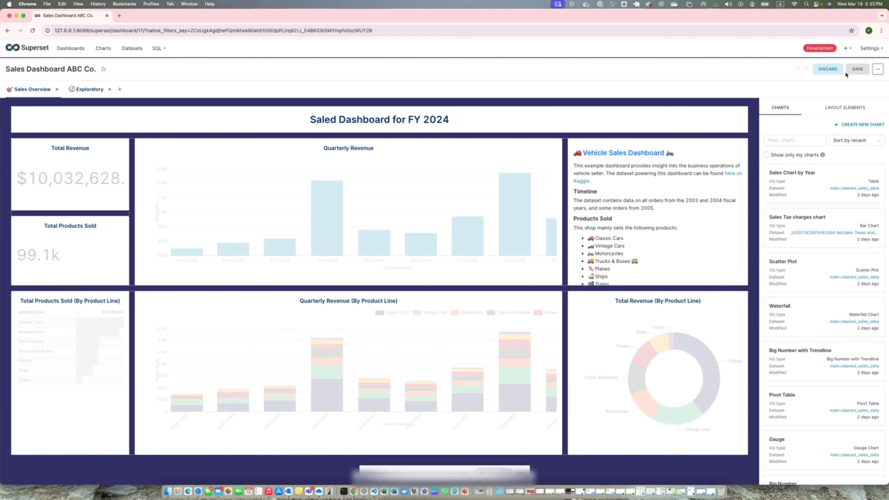
left_click(878, 69)
left_click(833, 94)
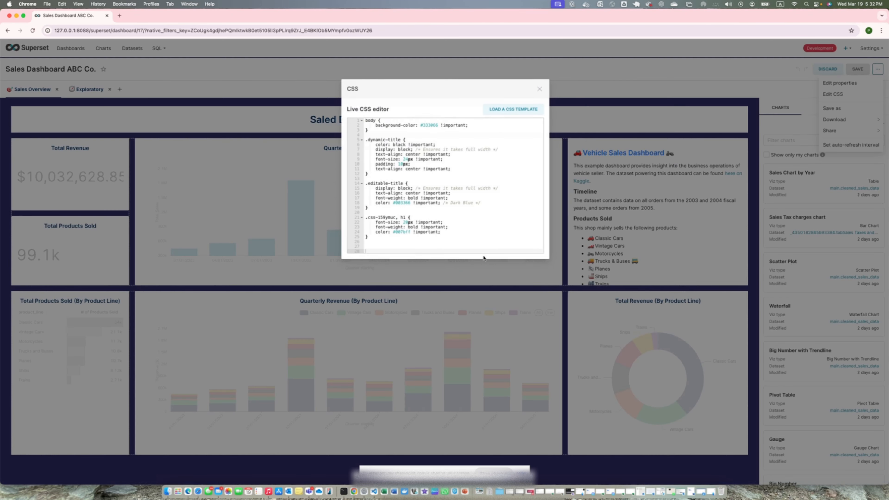
left_click(373, 237)
key("super+v")
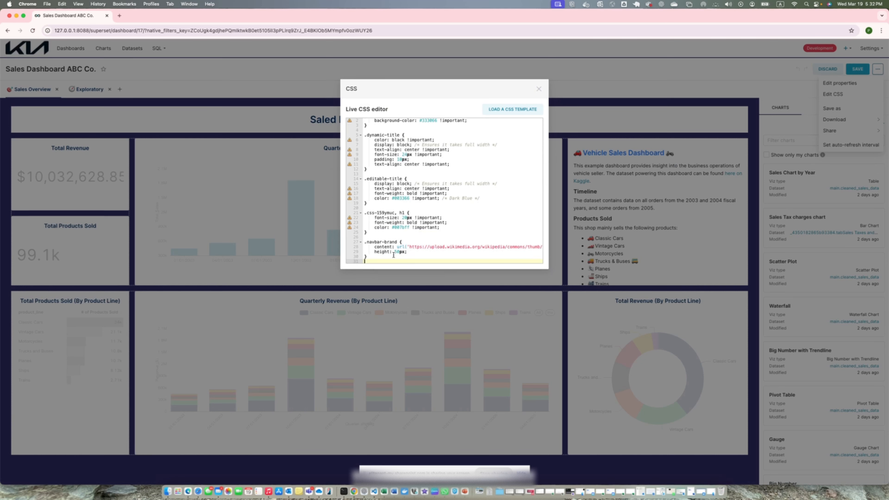
- Set the .navbar-brand rule's height to 30px, check its full logo URL, and save the dashboard
left_click(400, 252)
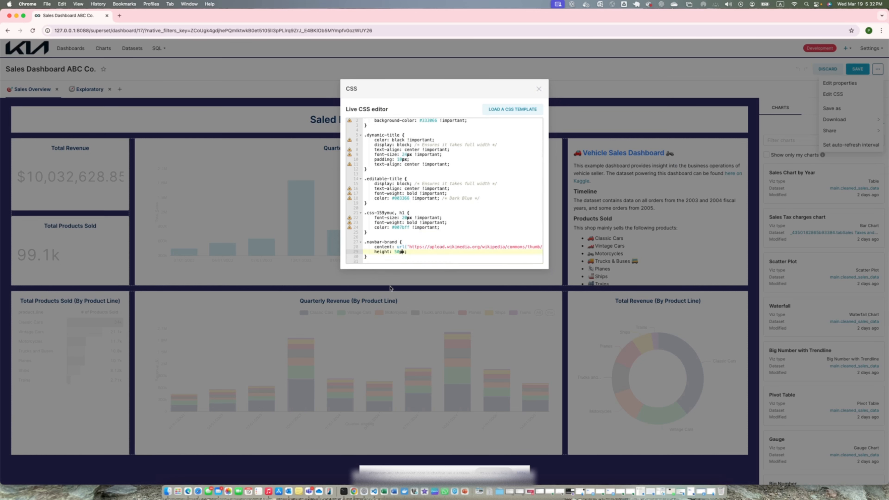
key("BackSpace")
left_click(393, 254)
scroll(455, 251, "right", 3)
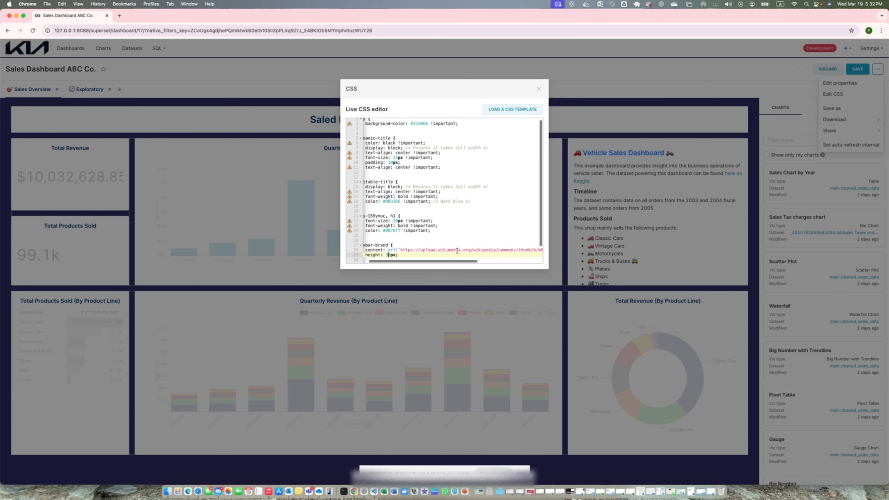
scroll(440, 251, "right", 5)
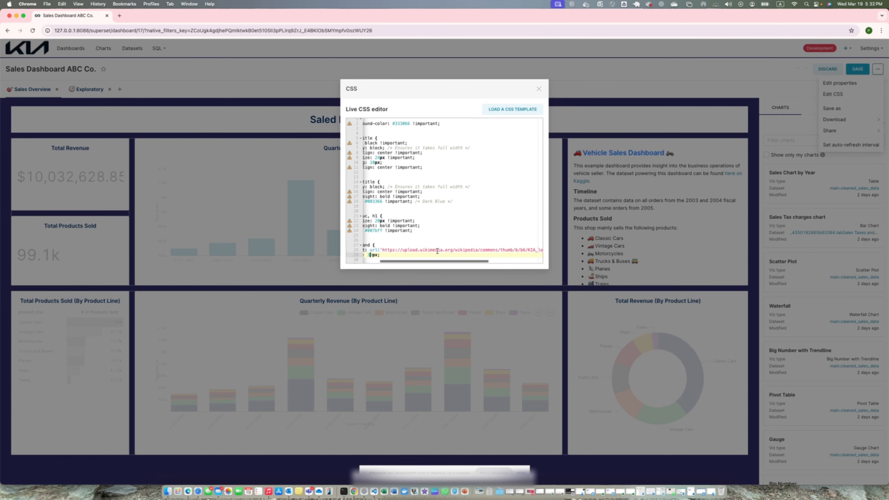
scroll(437, 251, "right", 2)
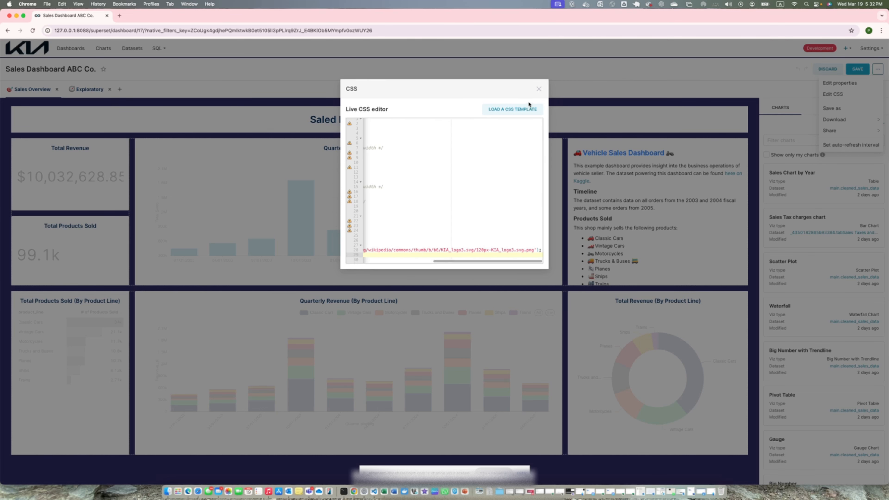
left_click(538, 89)
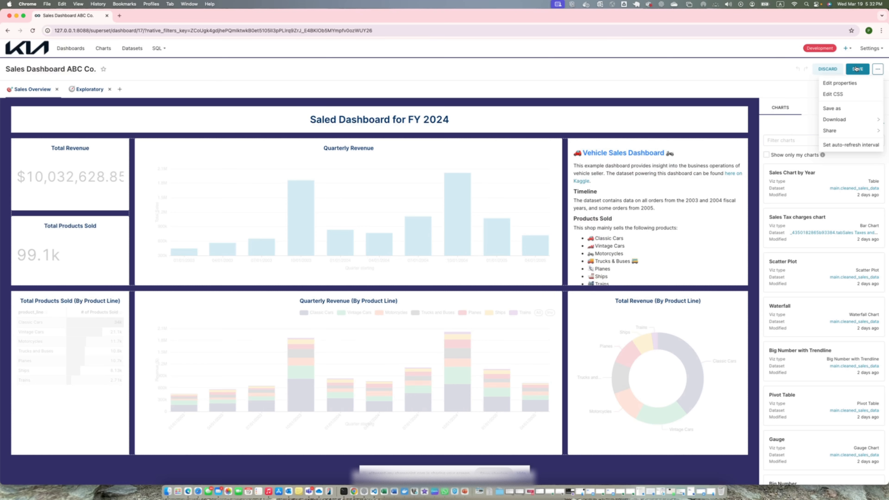
left_click(847, 72)
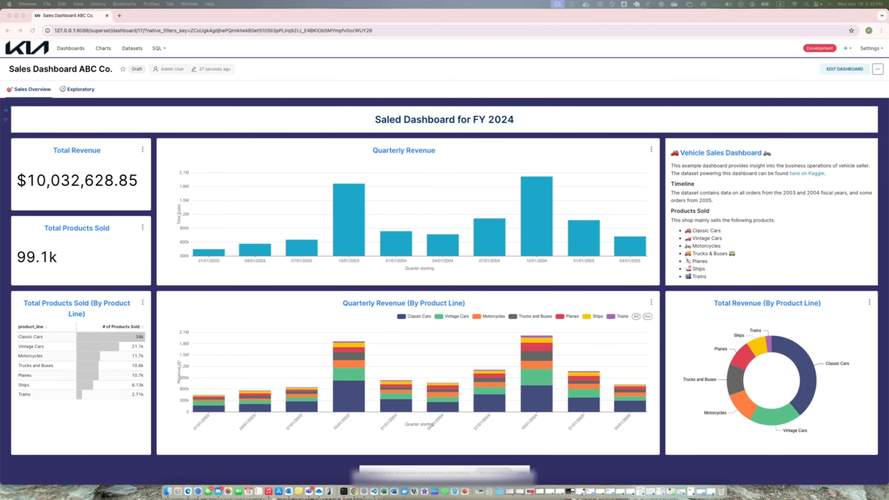
- Add a .resizable-container CSS rule with rounded corners, #2ecc71 background, box shadow and 15px padding below .navbar-brand, and save the dashboard
left_click(844, 70)
key("super+r")
left_click(844, 69)
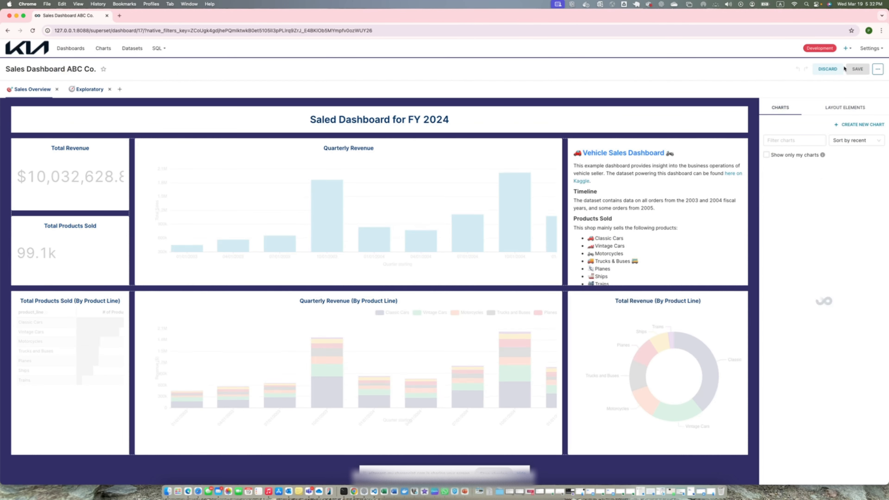
left_click(877, 69)
left_click(832, 94)
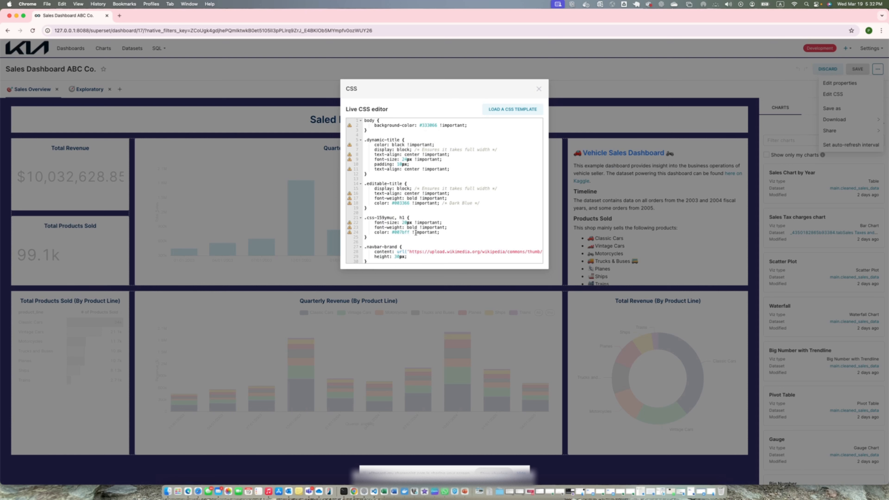
key("super+v")
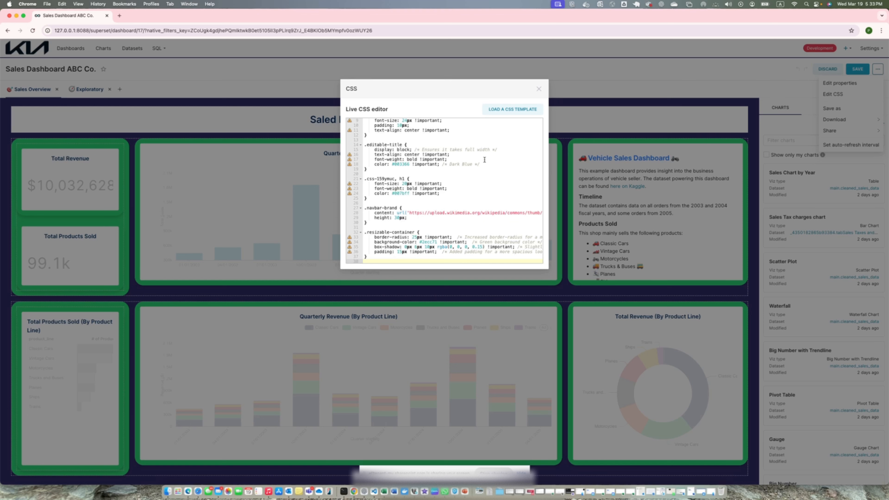
scroll(446, 222, "up", 3)
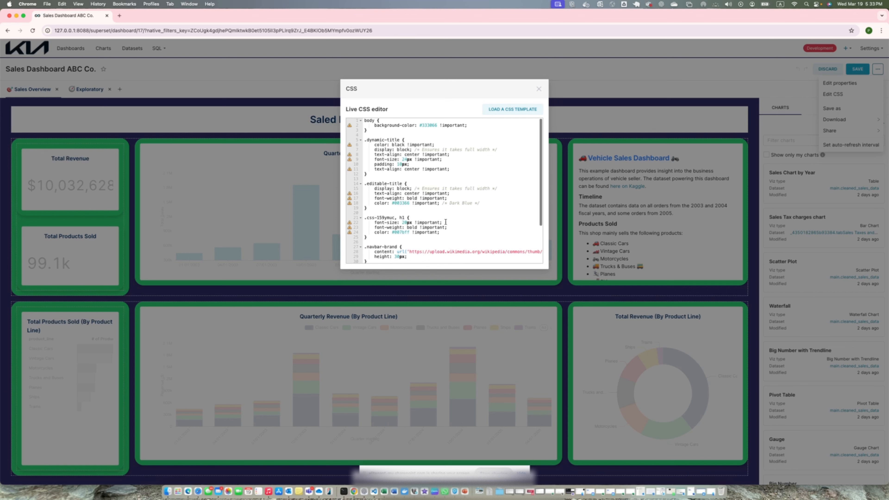
scroll(446, 222, "down", 4)
left_click(538, 90)
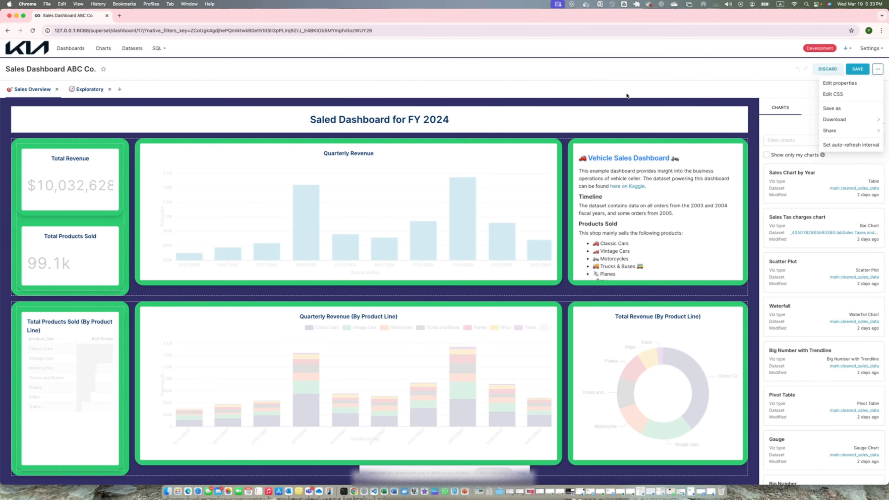
left_click(863, 70)
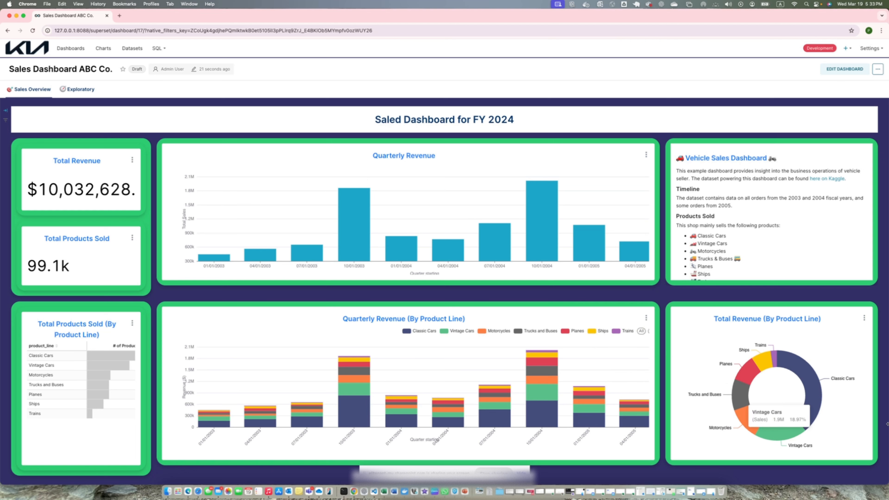
- Look over the restyled dashboard, view SQL Lab with its navigation logo, and return to the dashboard
mouse_move(495, 368)
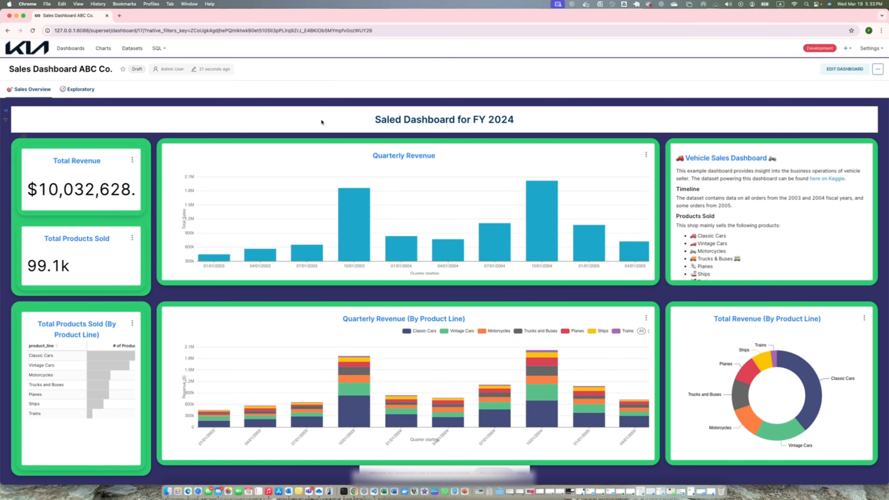
mouse_move(543, 350)
left_click(158, 66)
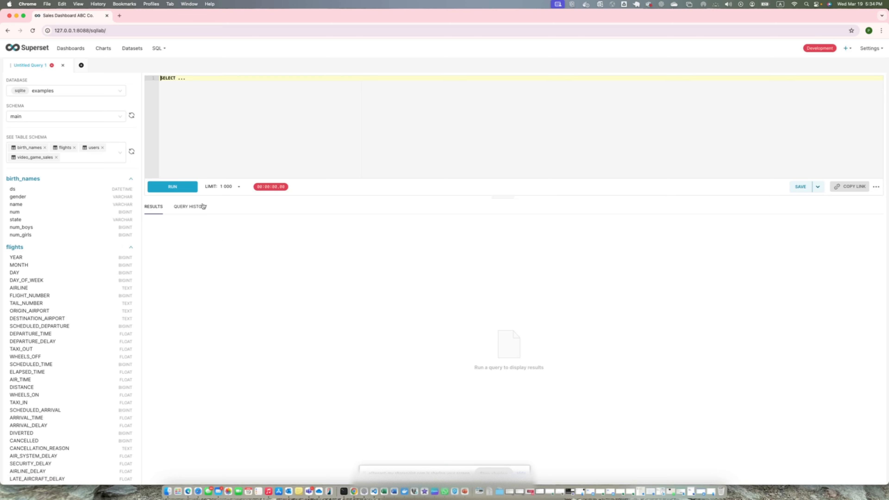
left_click(7, 31)
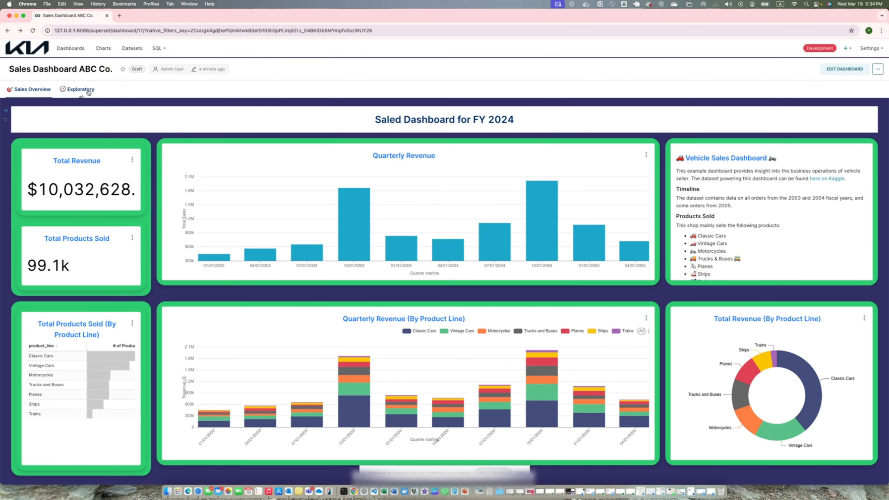
- View the Big Number and Table charts from the chart list, and return to the sales dashboard
left_click(103, 48)
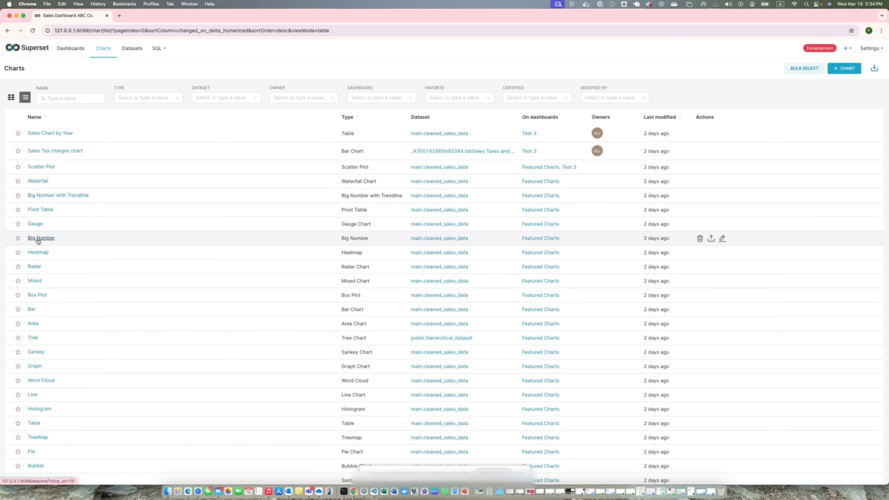
left_click(38, 238)
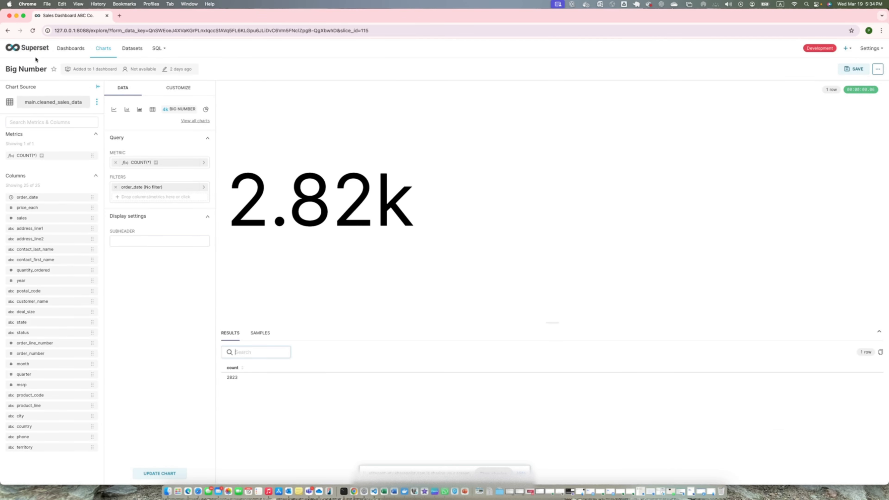
left_click(103, 48)
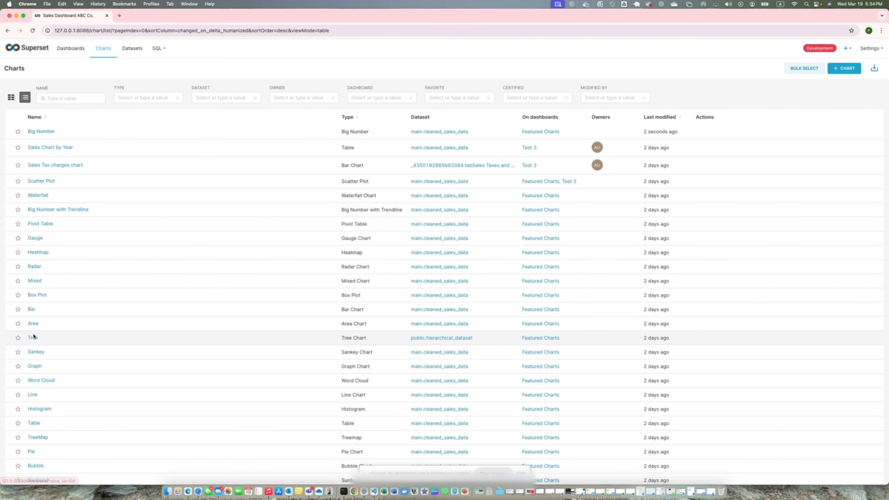
left_click(34, 423)
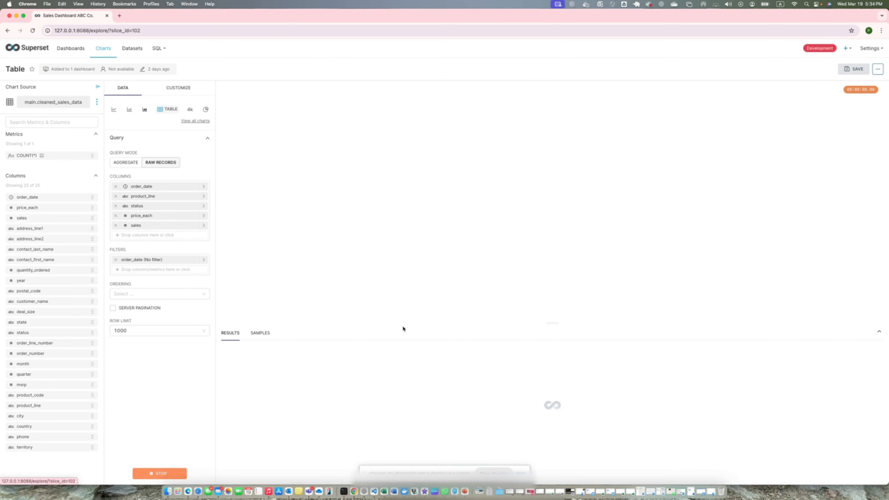
left_click(8, 31)
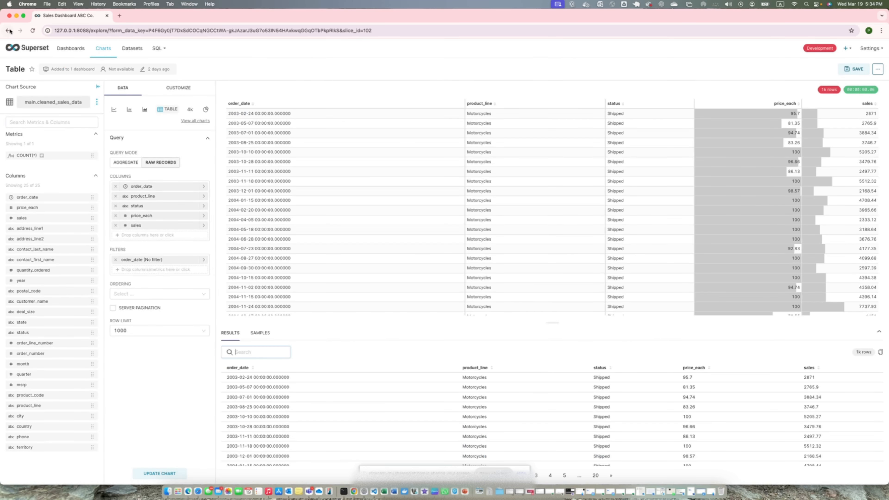
left_click(8, 31)
left_click(8, 30)
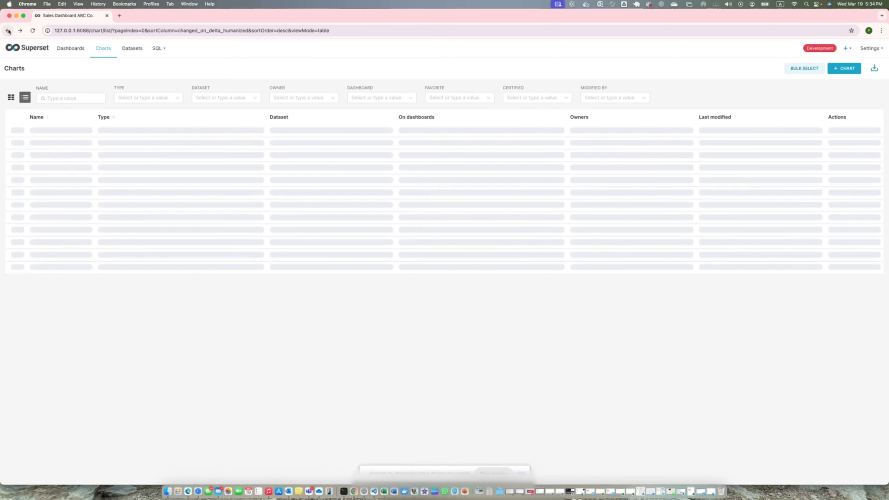
left_click(8, 30)
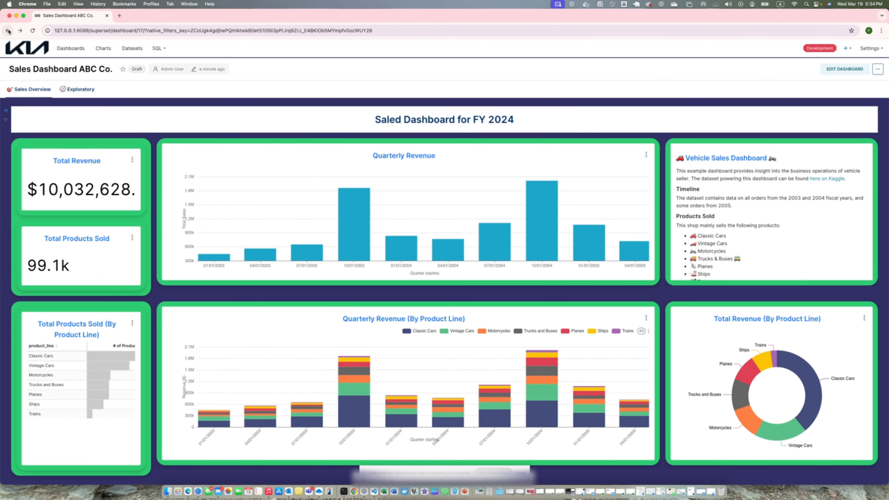